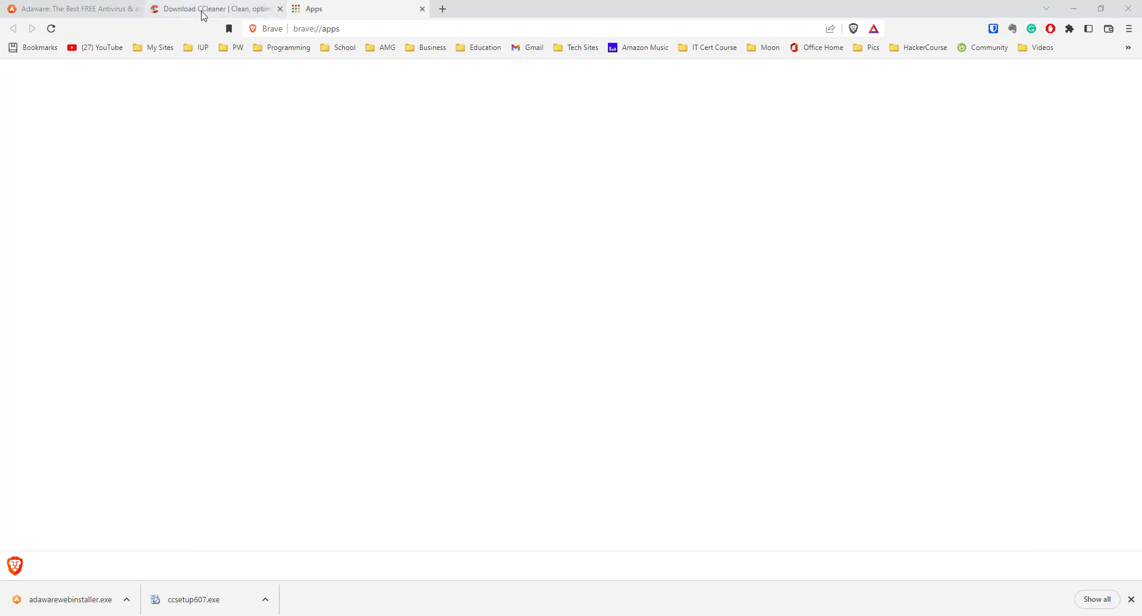
# Examine the CCleaner download page's feature comparison and pricing for the Free, Professional and Professional Plus editions
pyautogui.click(203, 11)
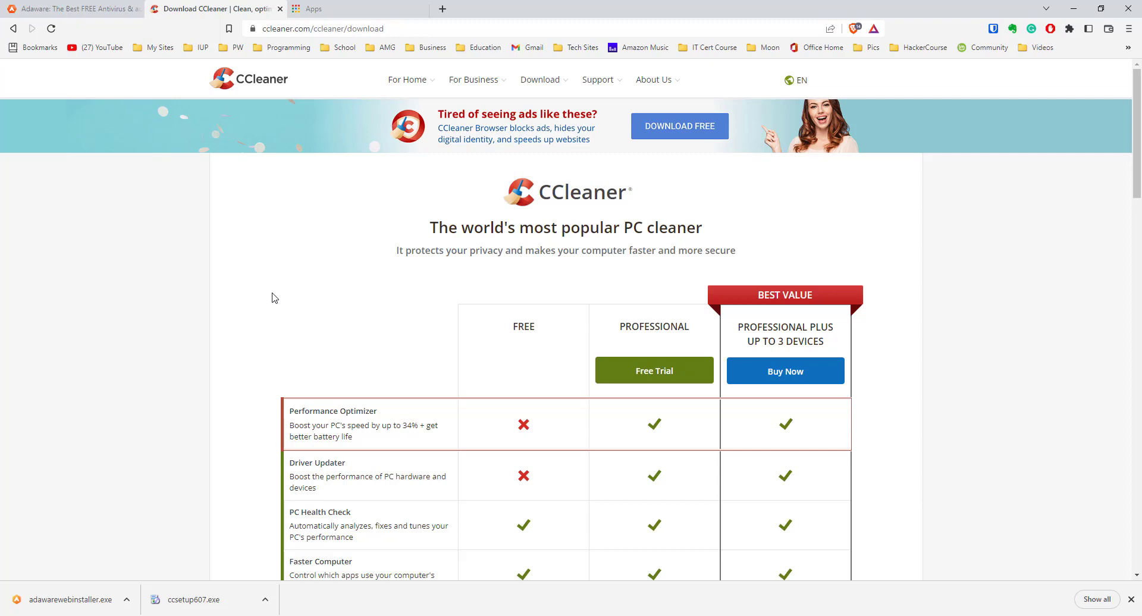
pyautogui.scroll(-4, 272, 298)
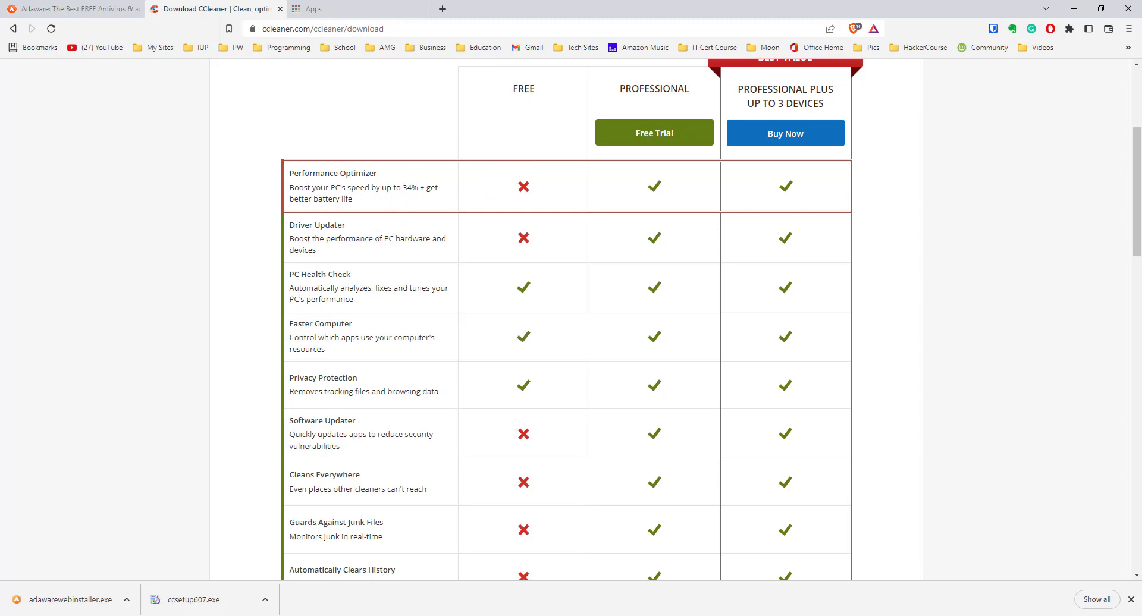
pyautogui.scroll(-2, 378, 236)
pyautogui.scroll(1, 379, 238)
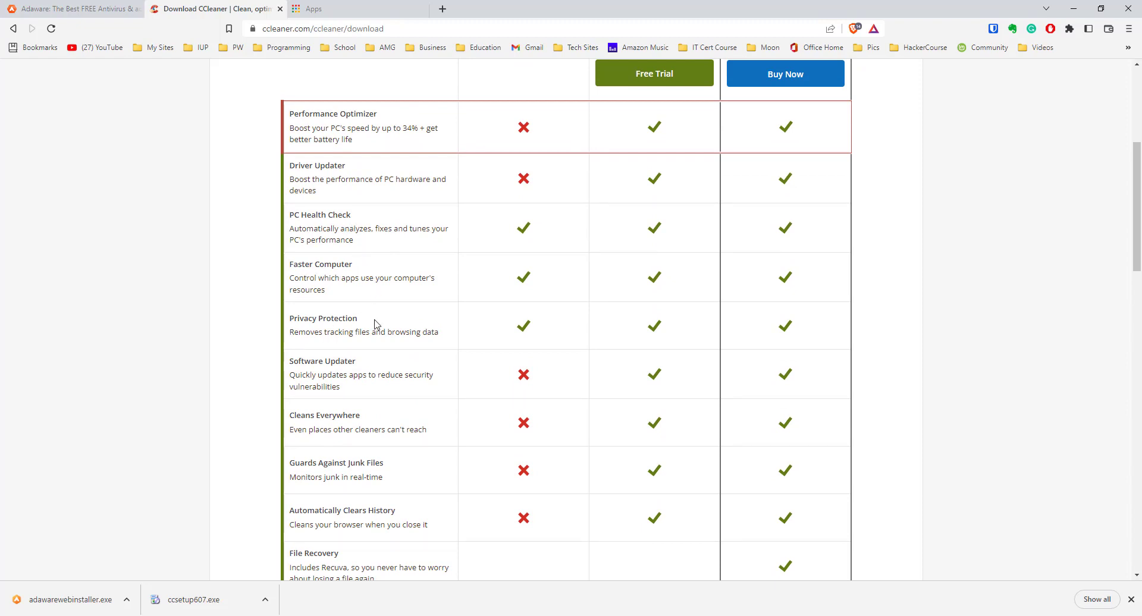
pyautogui.scroll(-1, 375, 324)
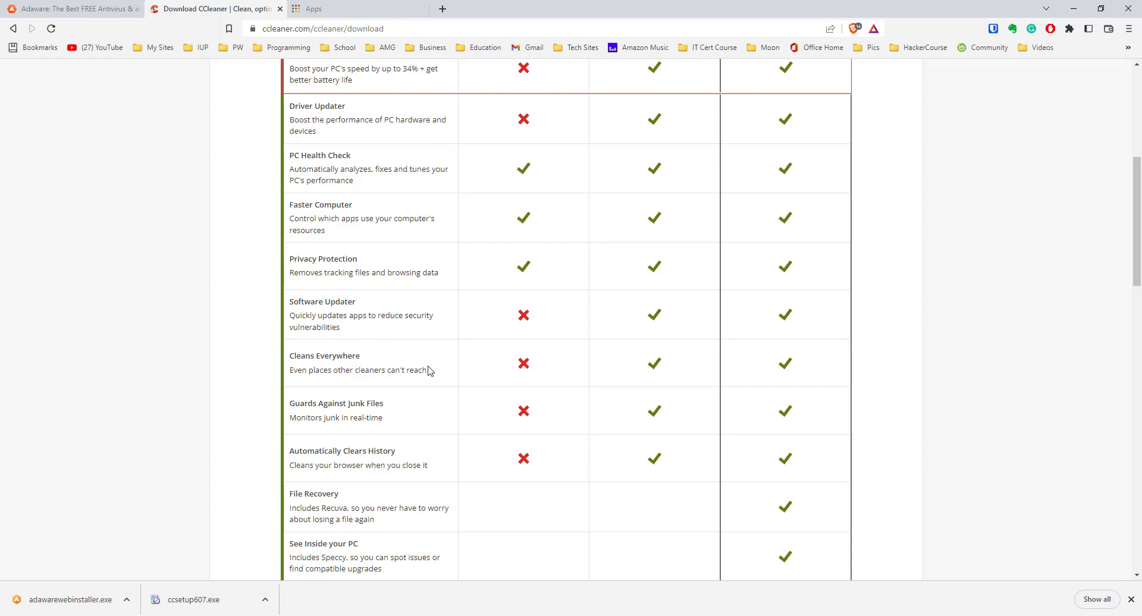
pyautogui.scroll(-1, 428, 370)
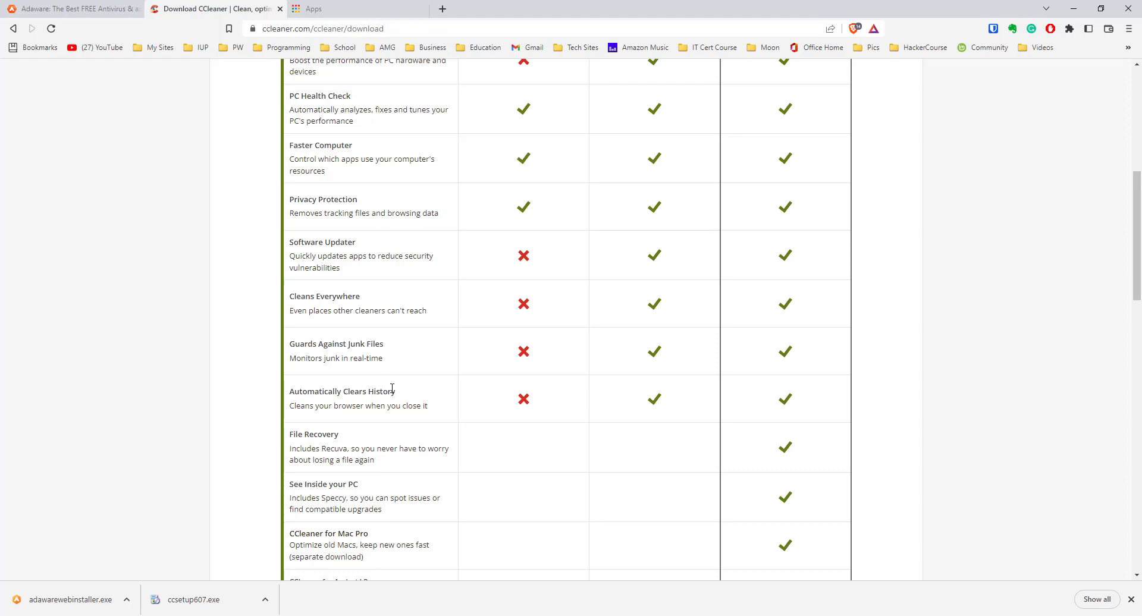
pyautogui.scroll(-3, 408, 402)
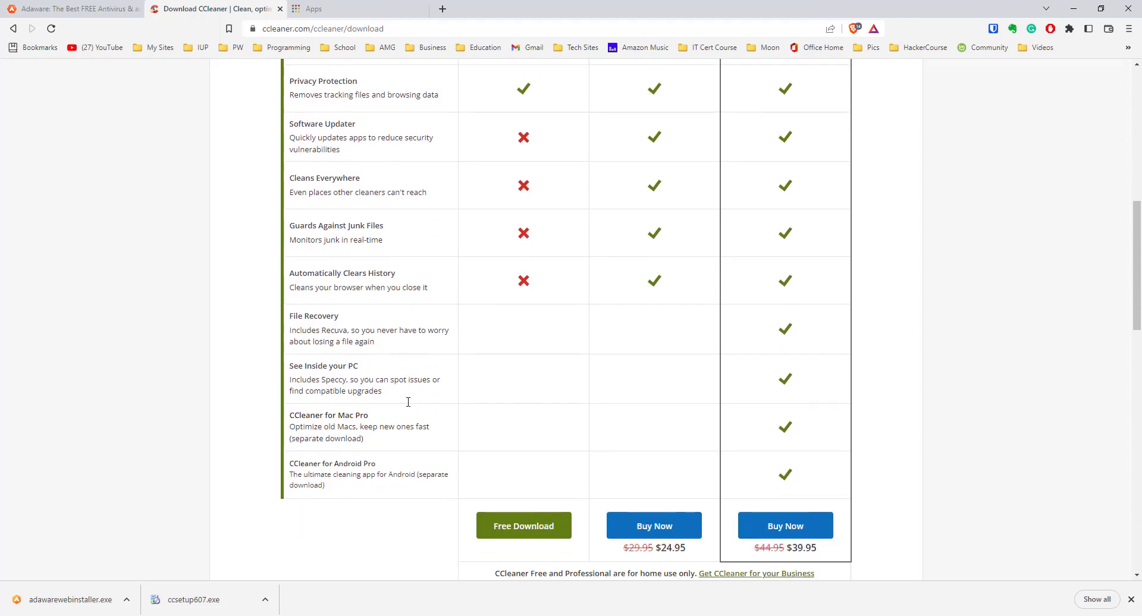
pyautogui.scroll(7, 408, 402)
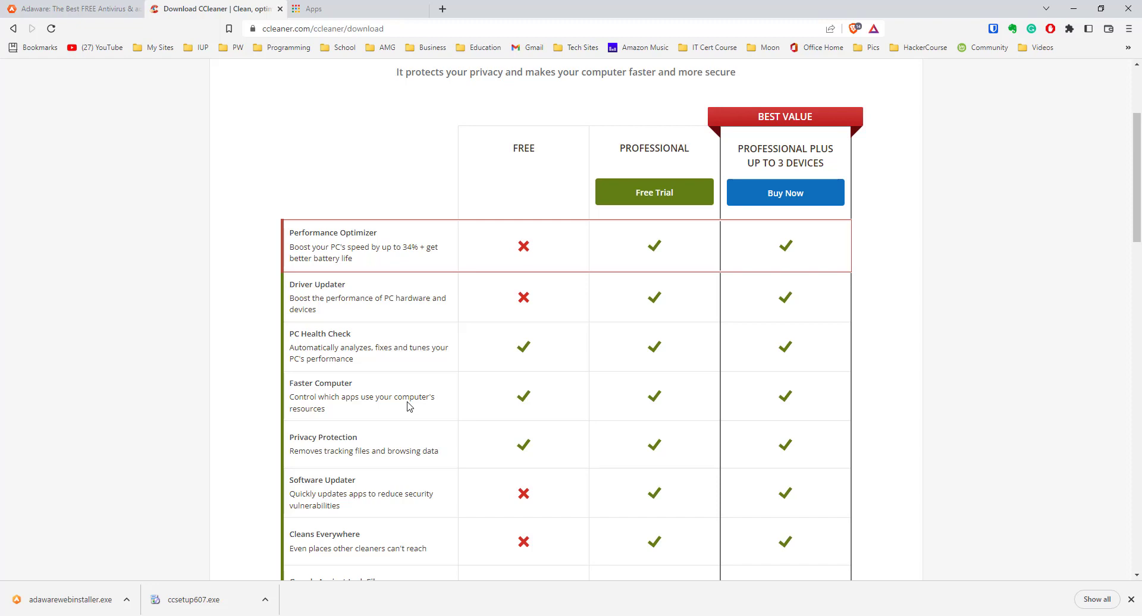
pyautogui.scroll(-7, 408, 405)
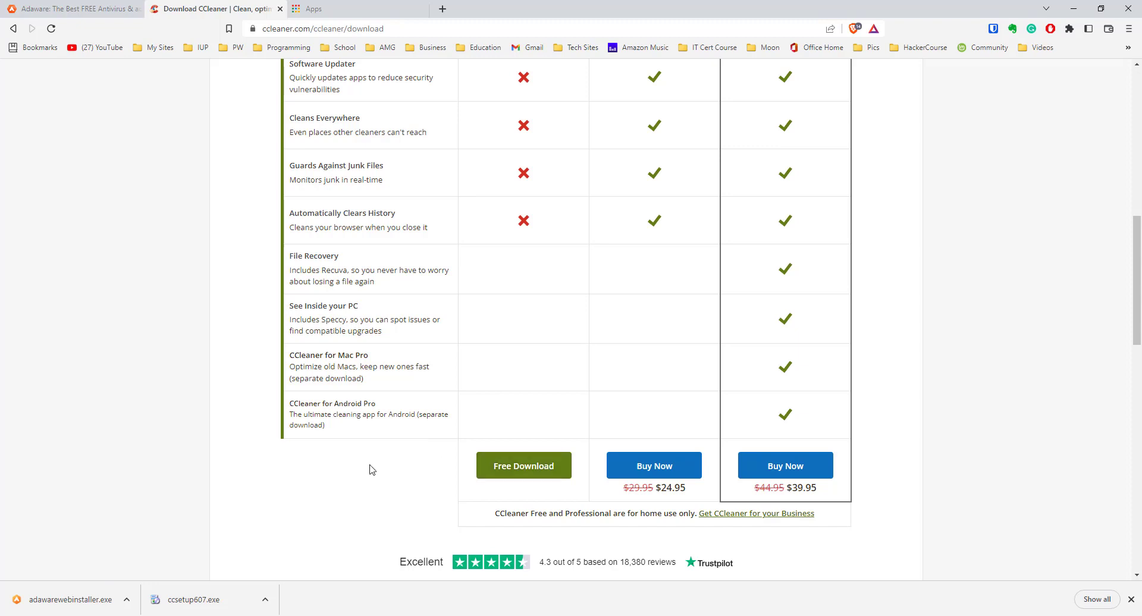
pyautogui.scroll(10, 349, 471)
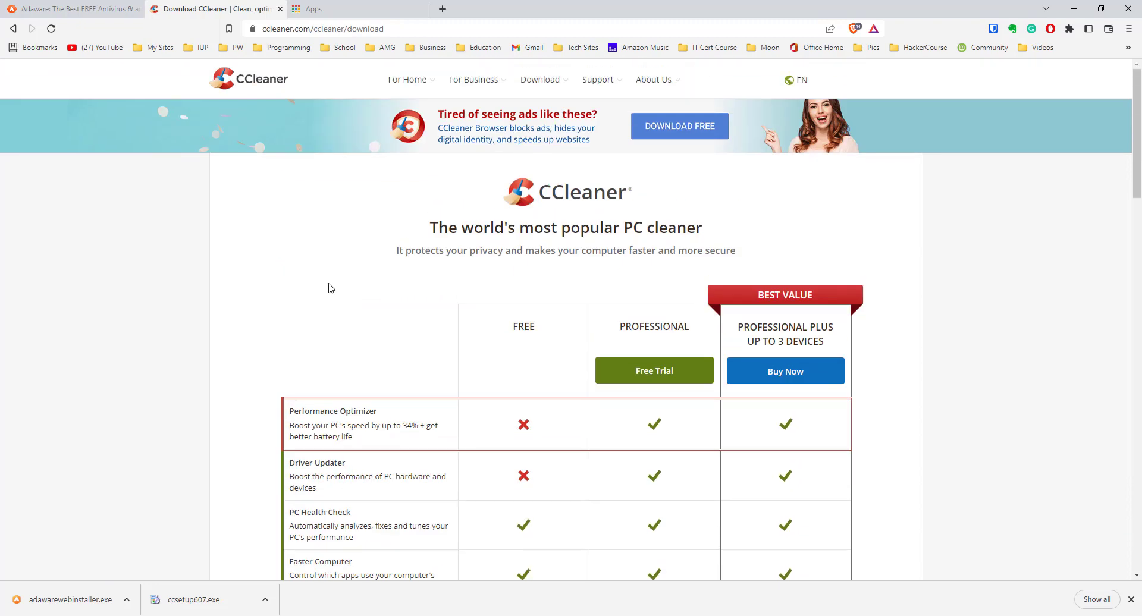
# Look over the Adaware home page and the file options for the downloaded ccsetup607.exe
pyautogui.click(82, 12)
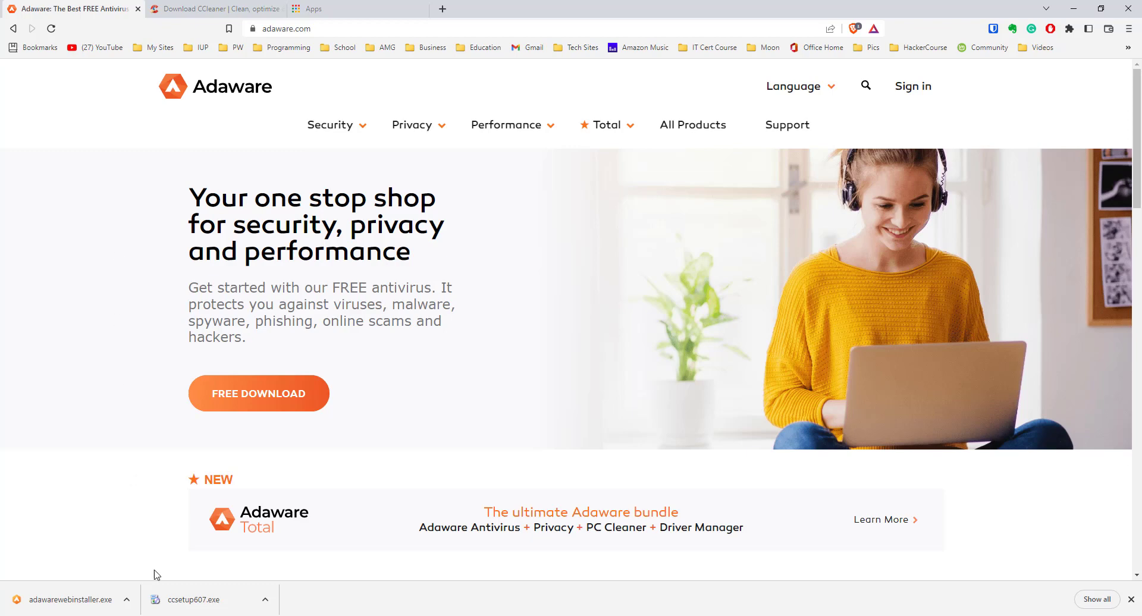
pyautogui.click(265, 600)
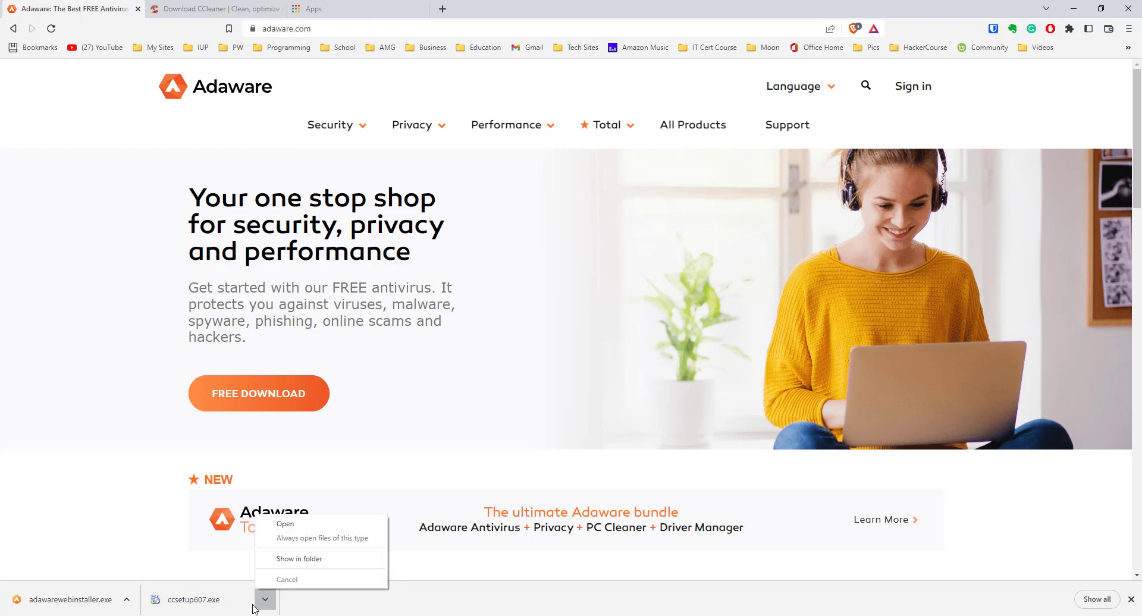
pyautogui.click(265, 600)
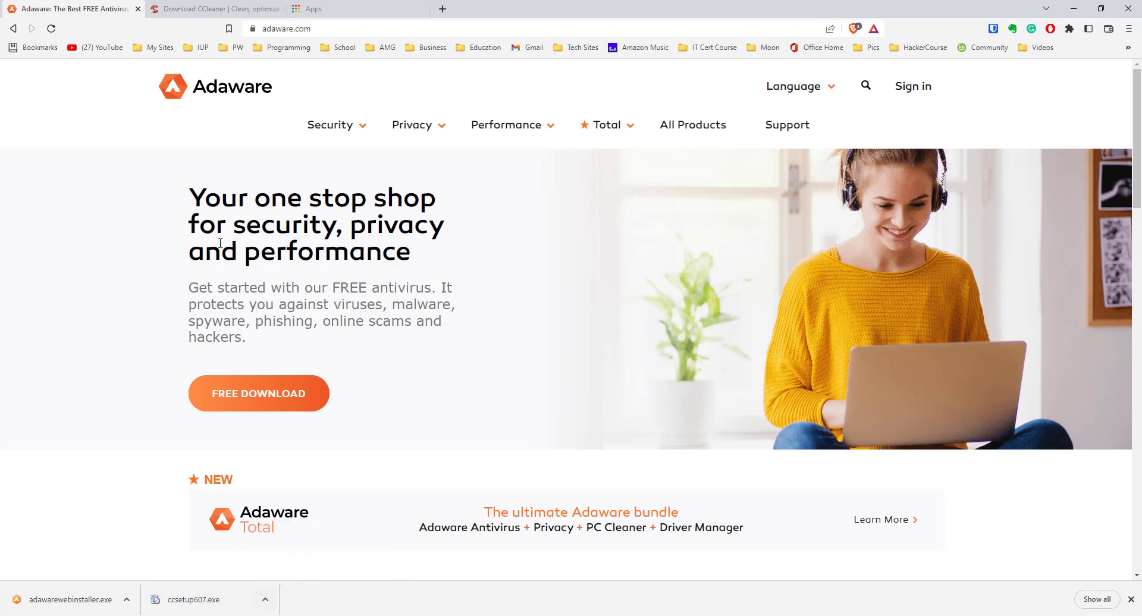
# Run ccsetup607.exe from the CCleaner page, install with the default custom options, and exit setup without viewing the release notes
pyautogui.click(206, 9)
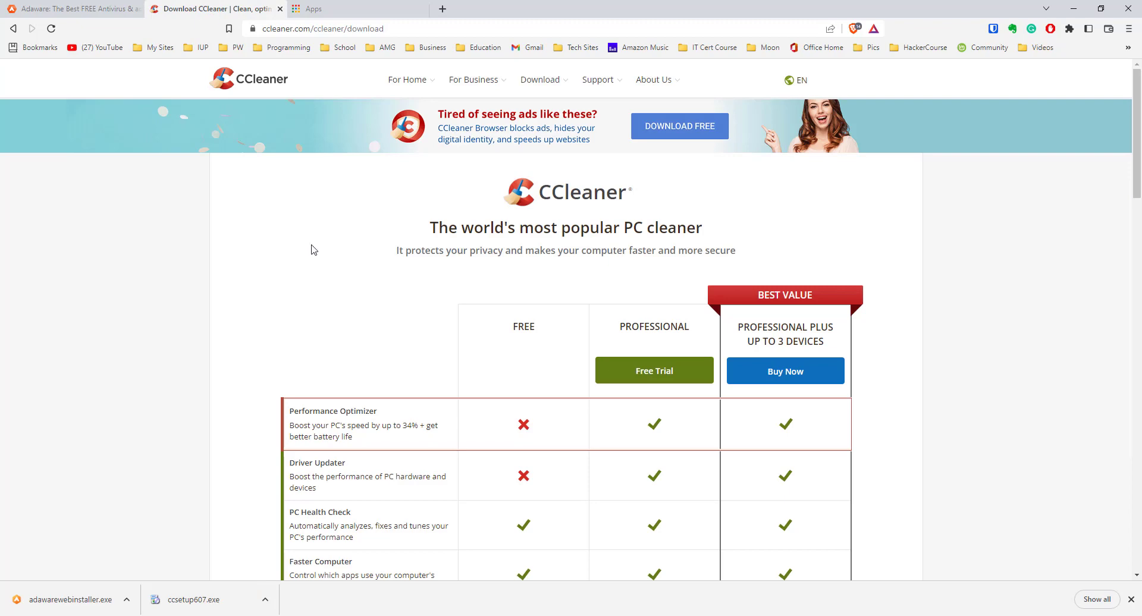
pyautogui.scroll(-9, 321, 309)
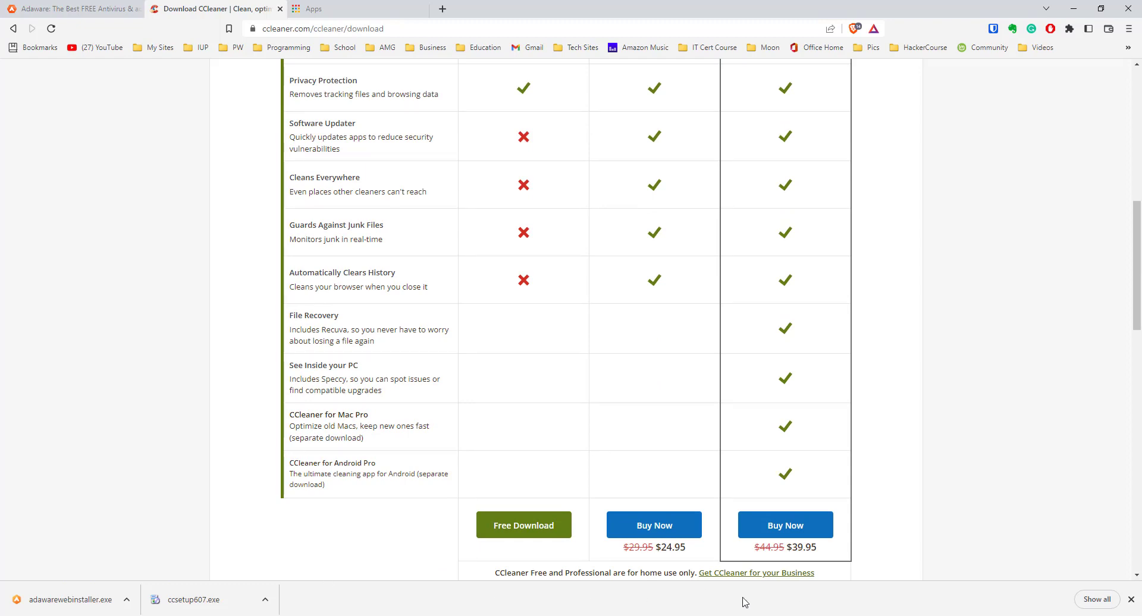
pyautogui.click(265, 600)
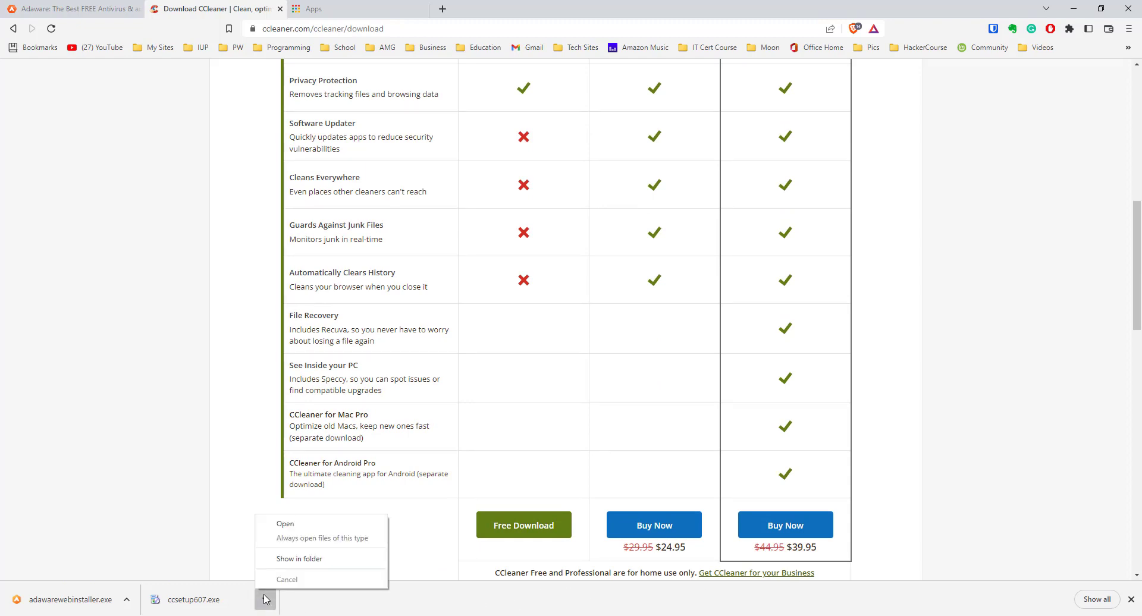
pyautogui.click(274, 524)
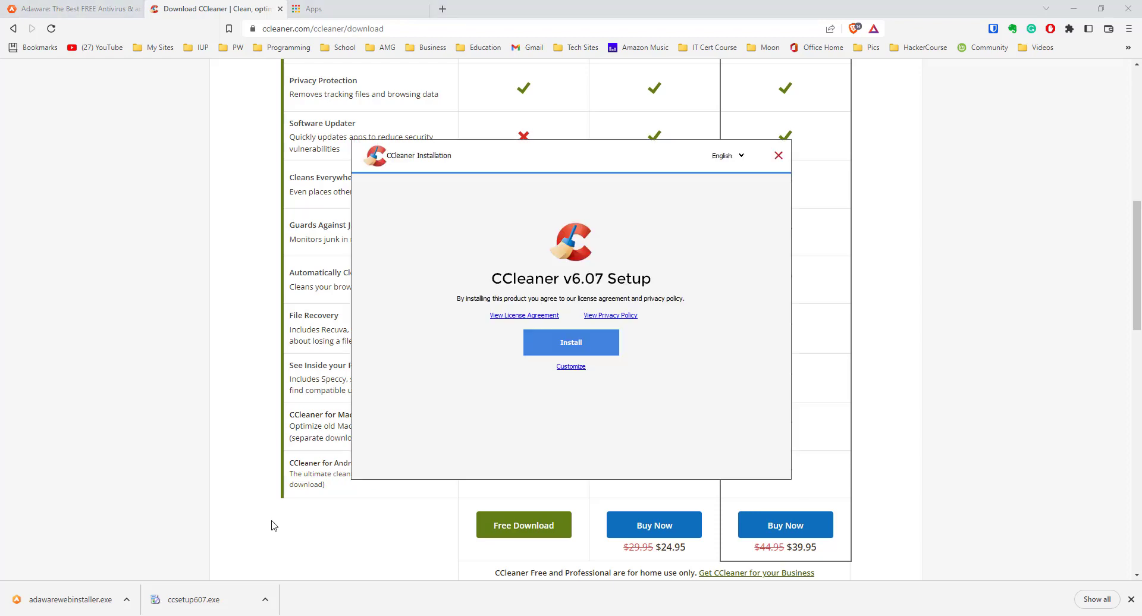
pyautogui.click(569, 366)
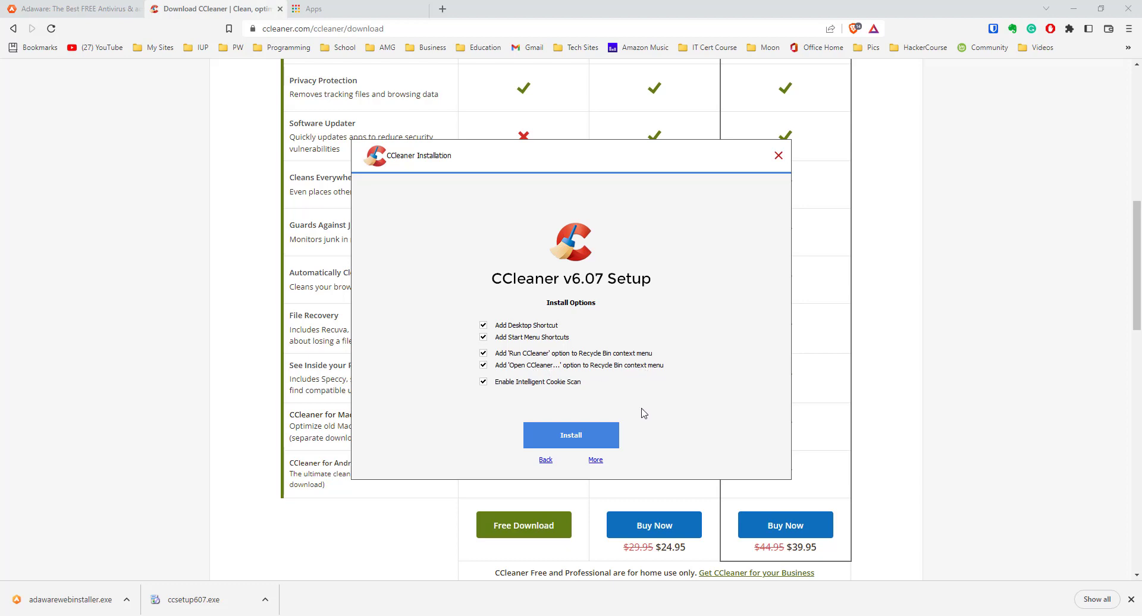
pyautogui.click(564, 439)
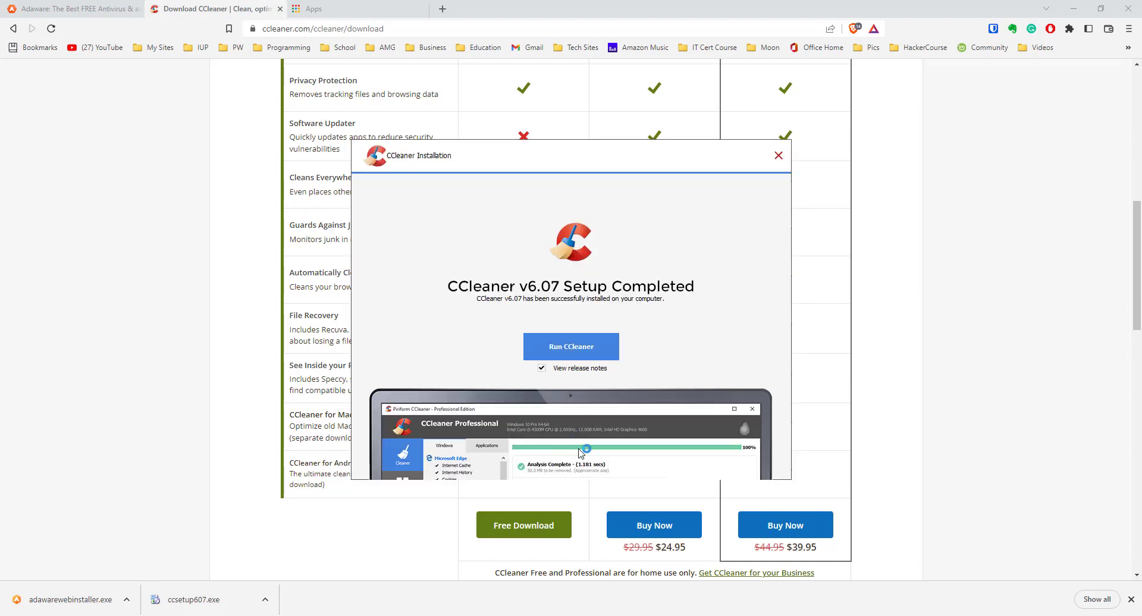
pyautogui.click(542, 368)
pyautogui.click(778, 156)
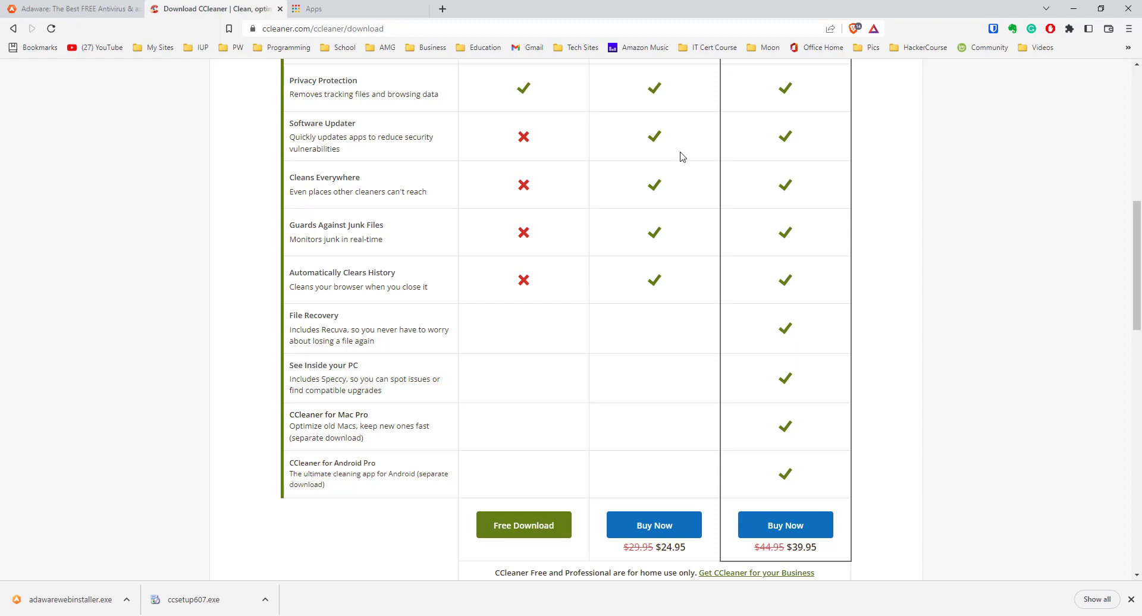
# Run adawarewebinstaller.exe and install Adaware Antivirus 12 with a desktop icon and real-time protection, closing the installer on completion
pyautogui.click(127, 599)
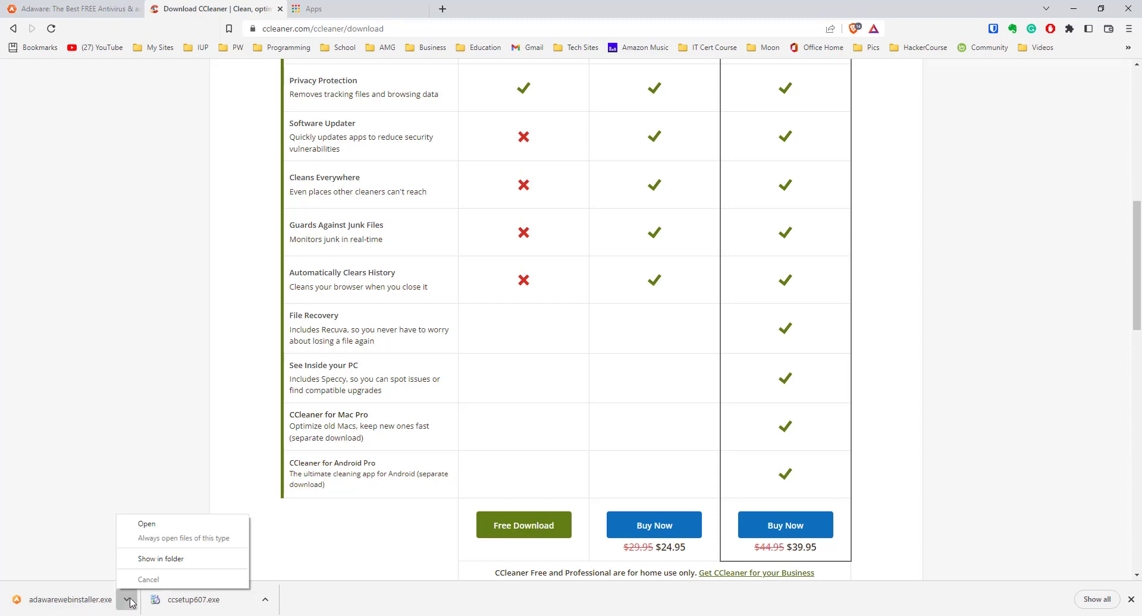
pyautogui.click(146, 527)
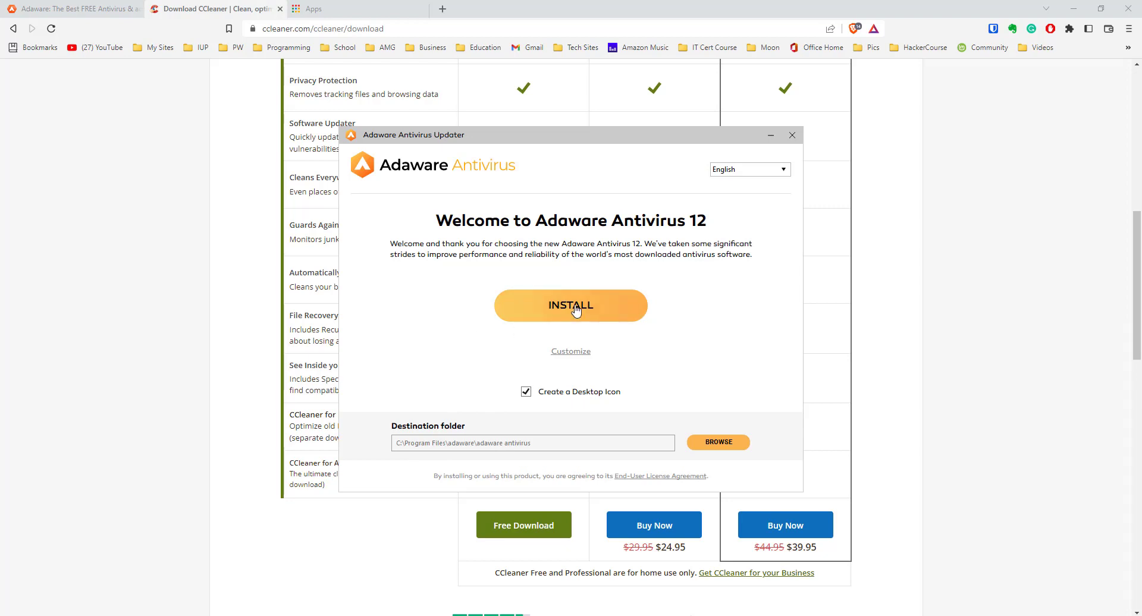
pyautogui.click(572, 356)
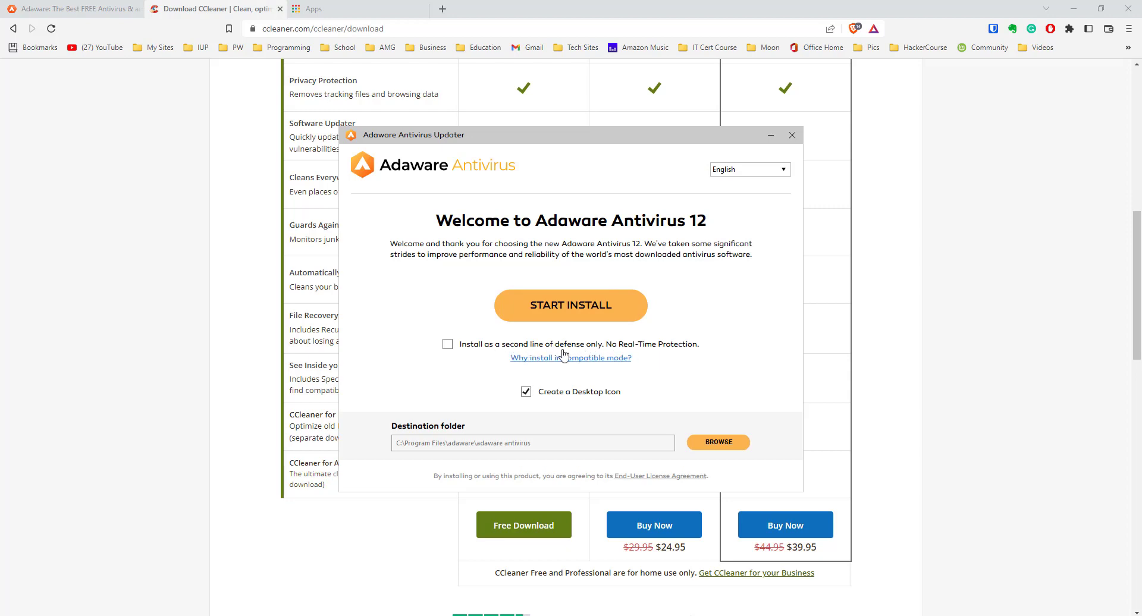
pyautogui.click(570, 309)
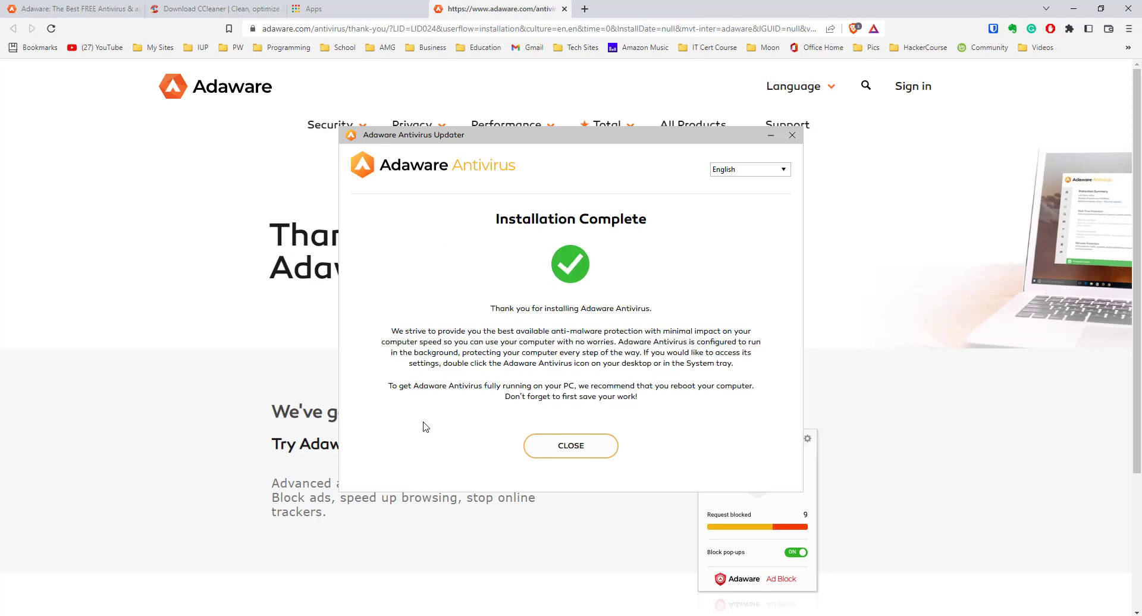
pyautogui.click(572, 446)
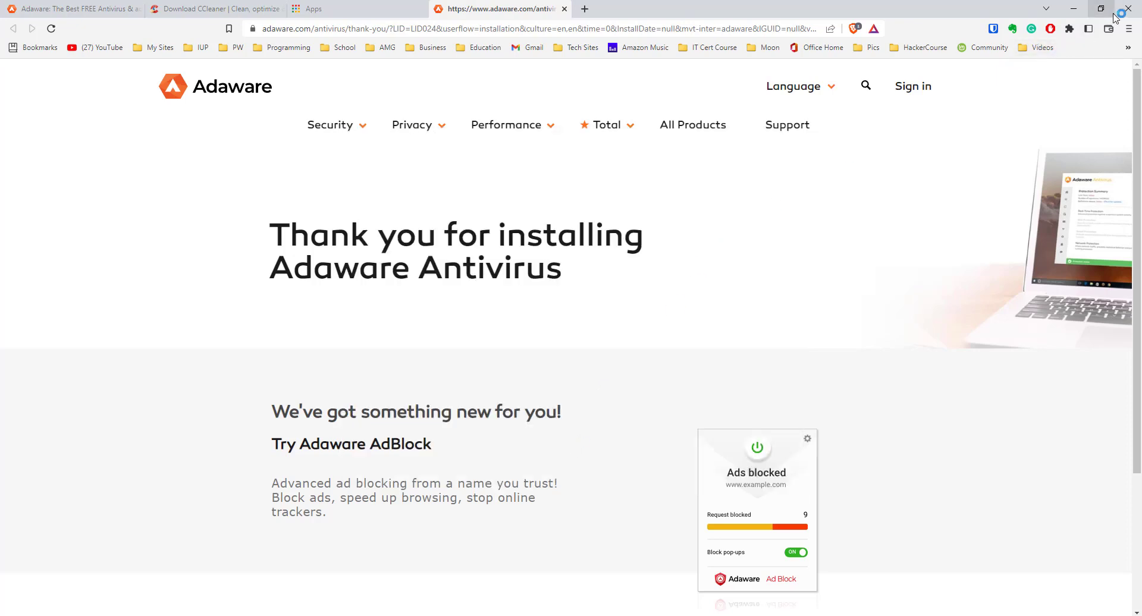
# Minimize the browser and reposition the Adaware Antivirus window on the desktop
pyautogui.click(1074, 9)
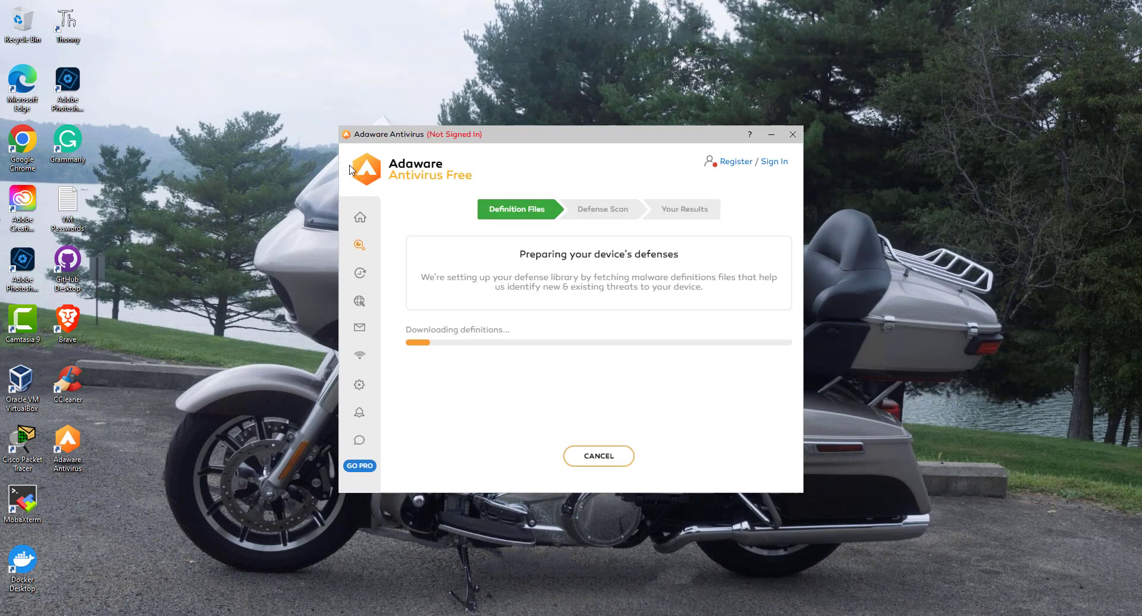
pyautogui.moveTo(555, 134); pyautogui.dragTo(533, 105)
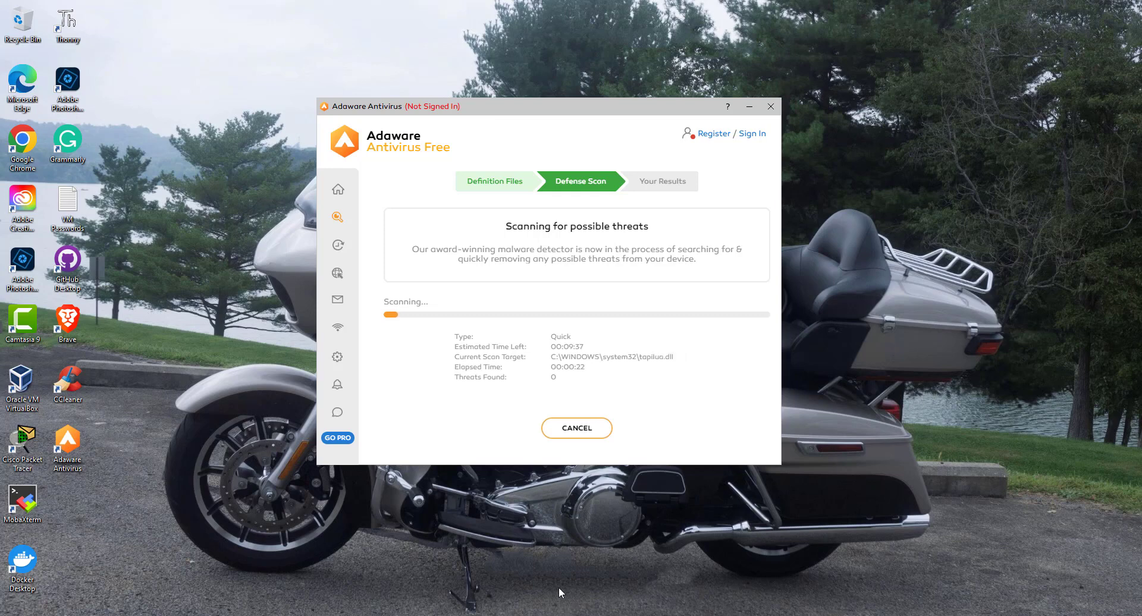
pyautogui.click(212, 615)
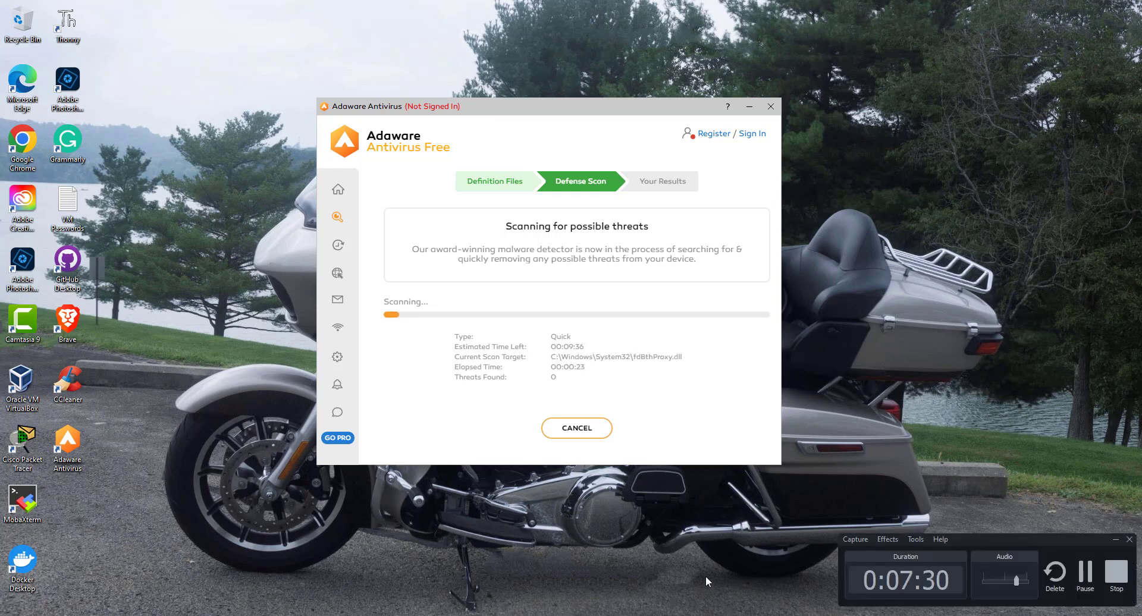
pyautogui.click(1085, 572)
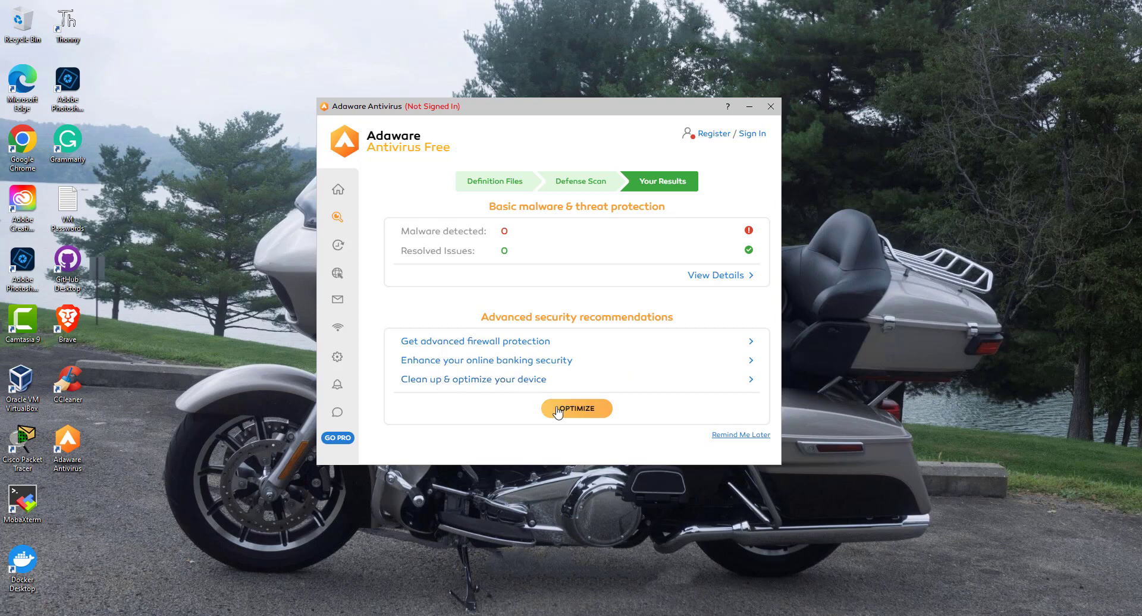
# Review the "Clean up & optimize your device" recommendation in the scan results, return to the results and close Adaware Antivirus
pyautogui.click(752, 381)
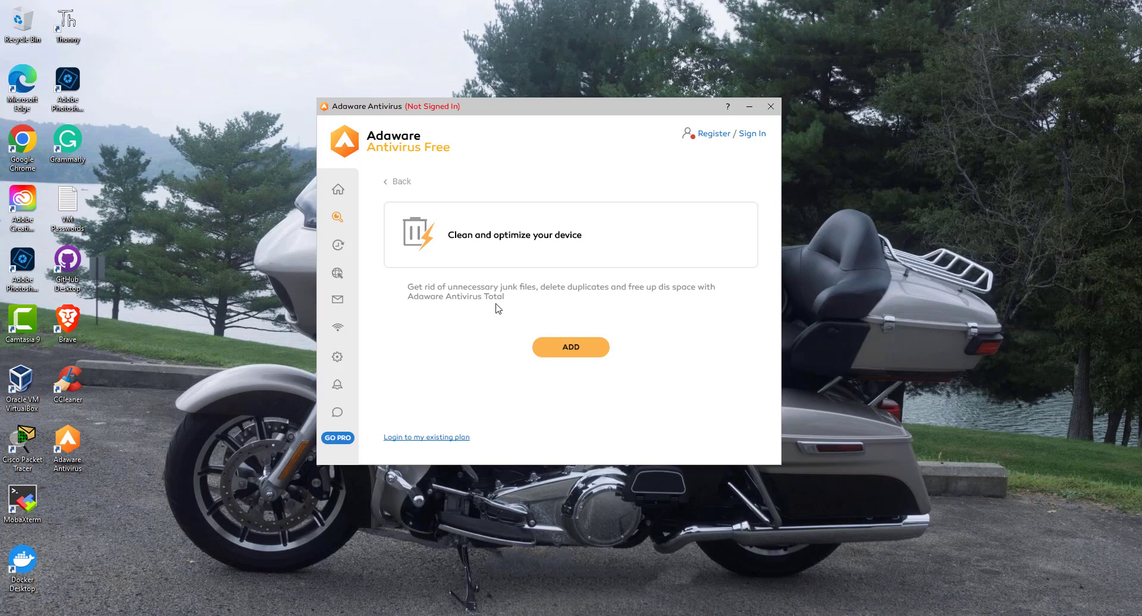
pyautogui.click(385, 182)
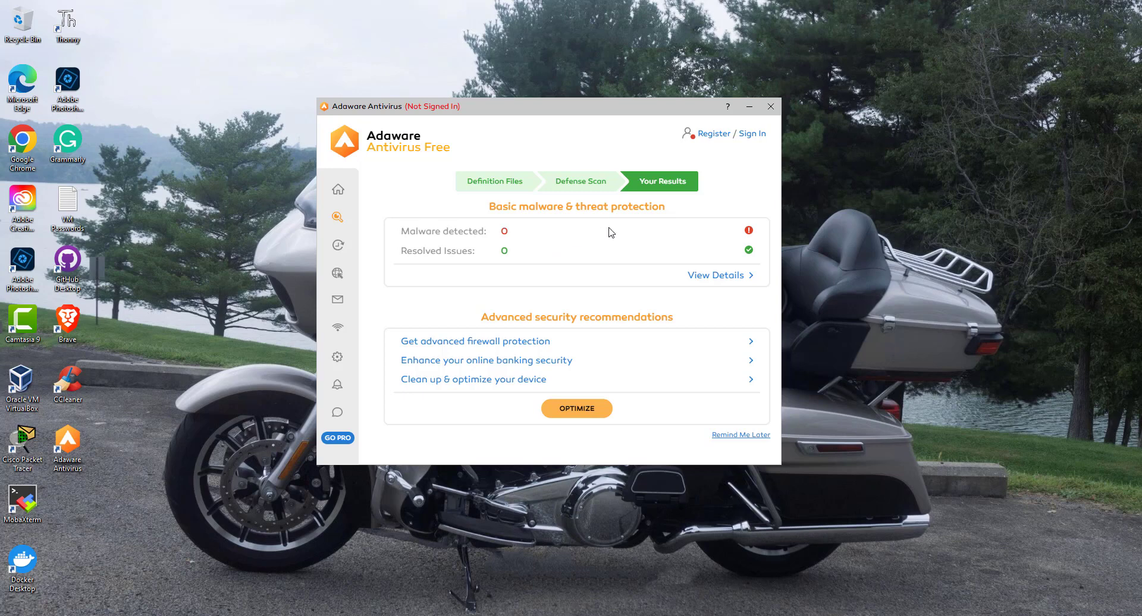
pyautogui.click(770, 107)
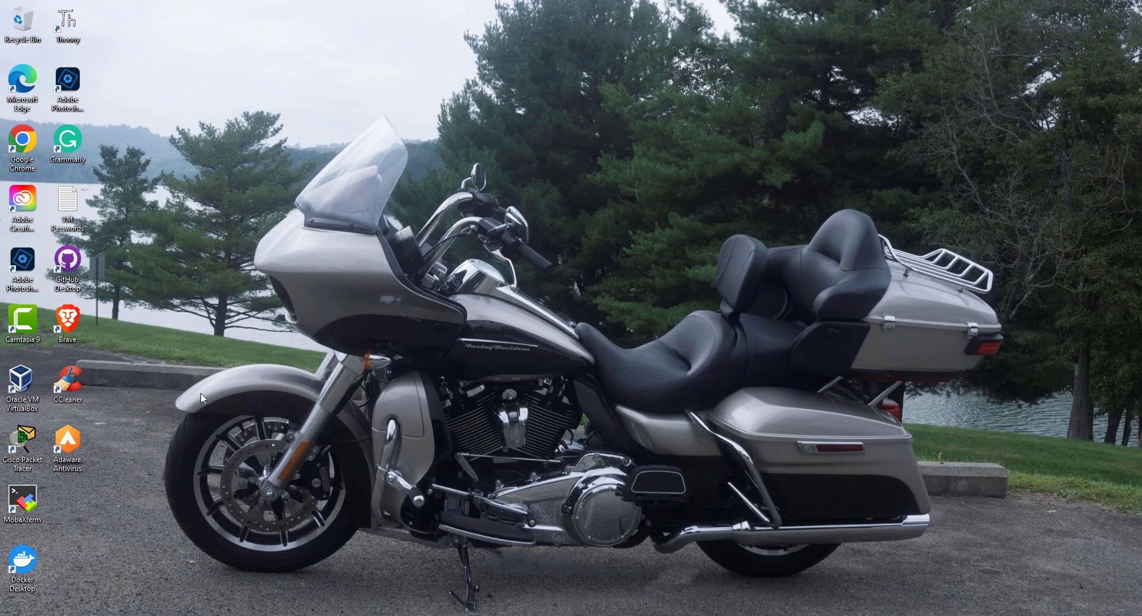
# Launch CCleaner from the desktop, decline the AVG Free Antivirus offer and finish the welcome screens to reach Health Check
pyautogui.click(74, 385)
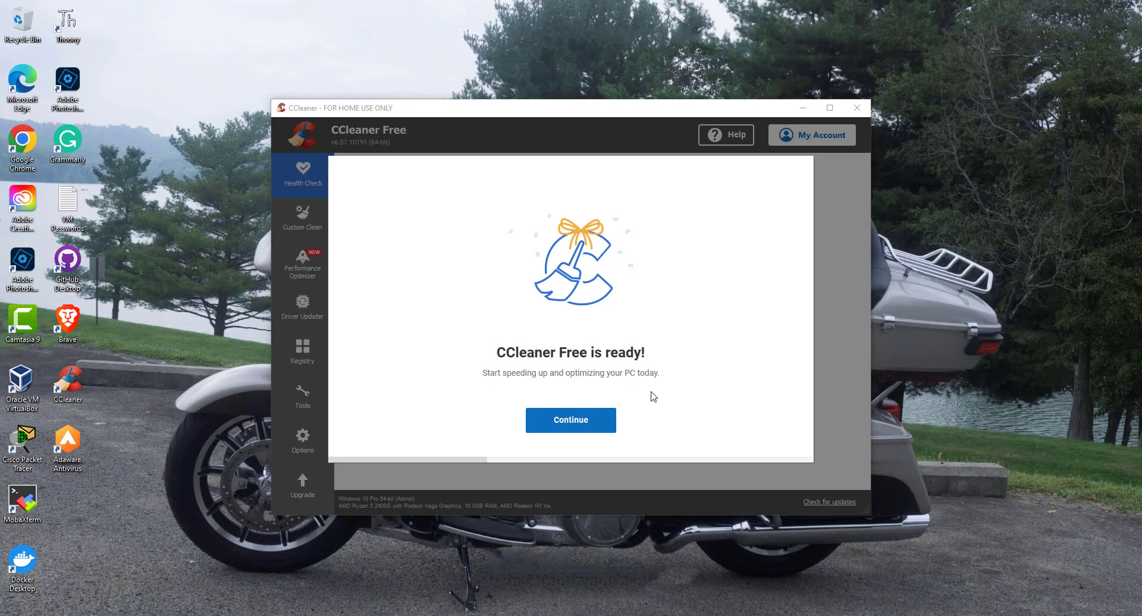
pyautogui.click(570, 421)
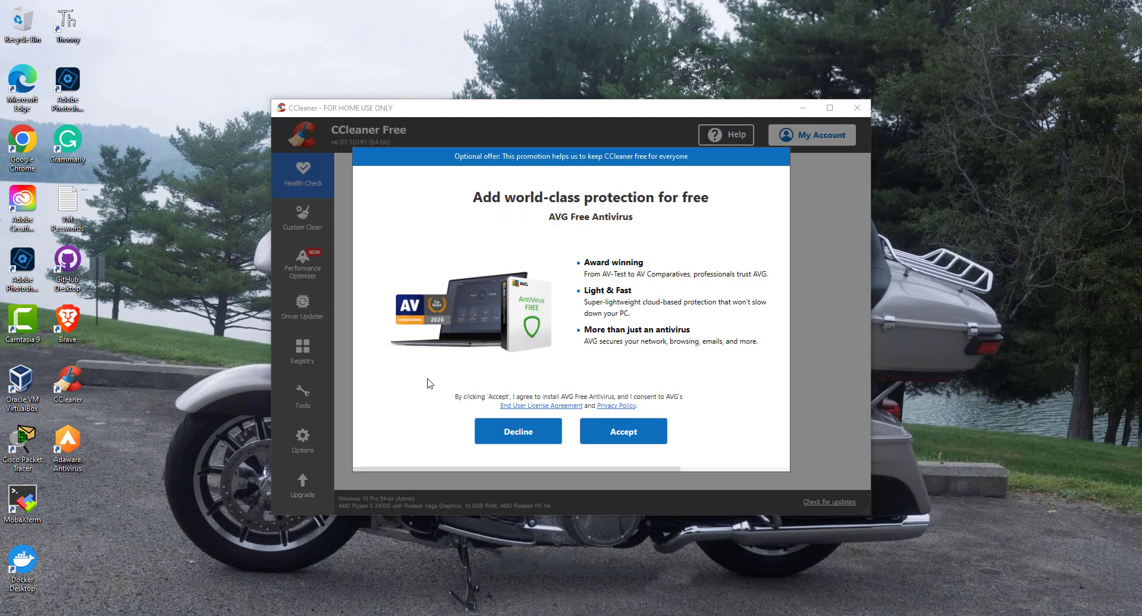
pyautogui.click(518, 433)
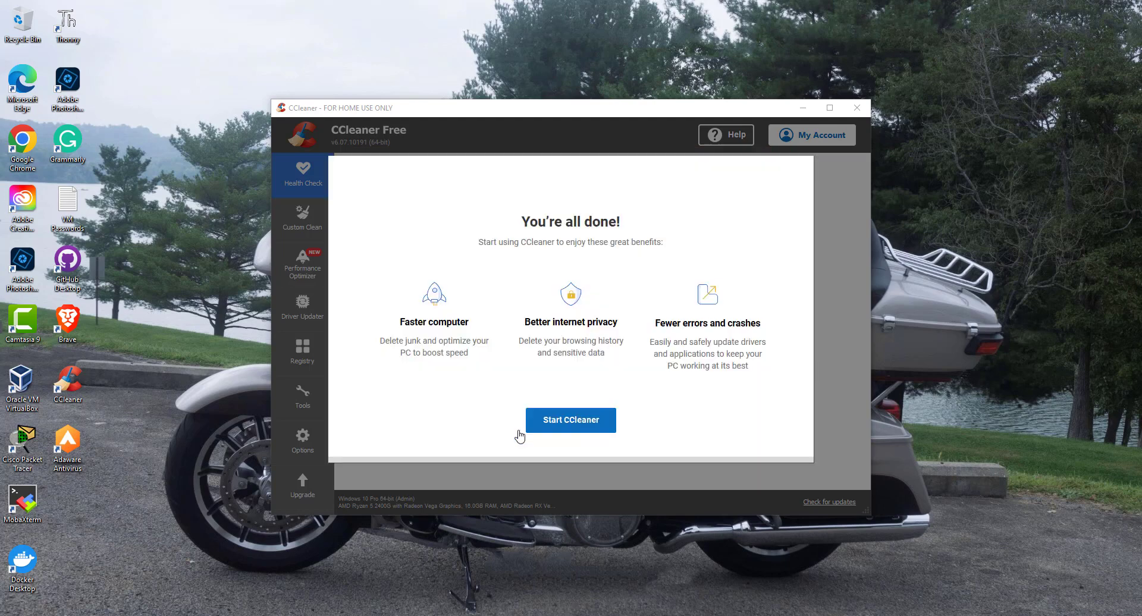
pyautogui.click(570, 420)
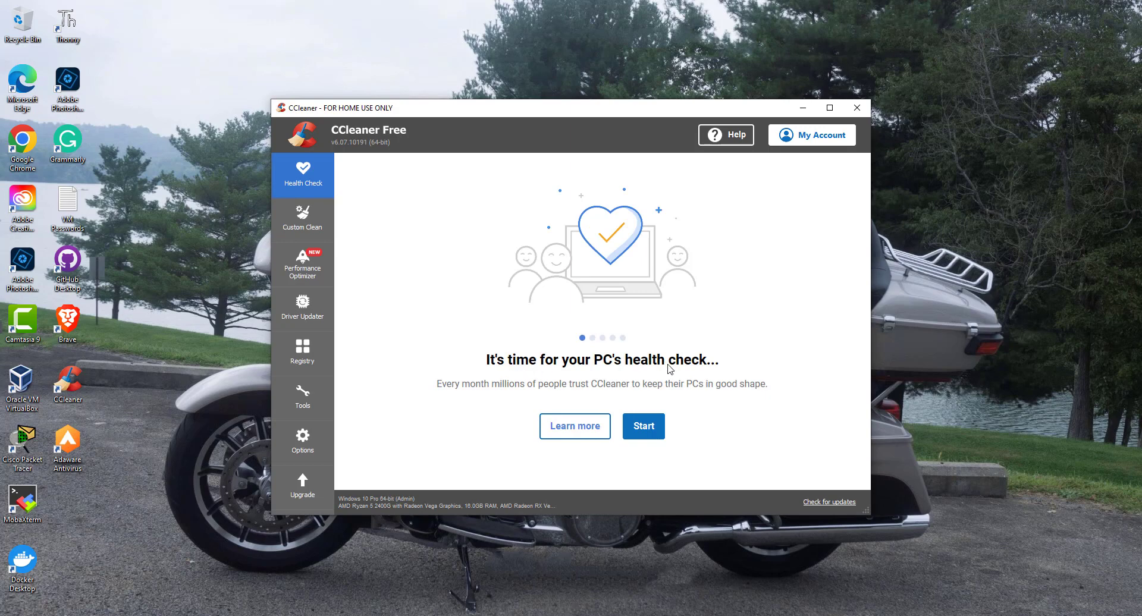
# Start the Health Check analysis and allow Brave and Microsoft OneDrive to be closed for it
pyautogui.click(642, 430)
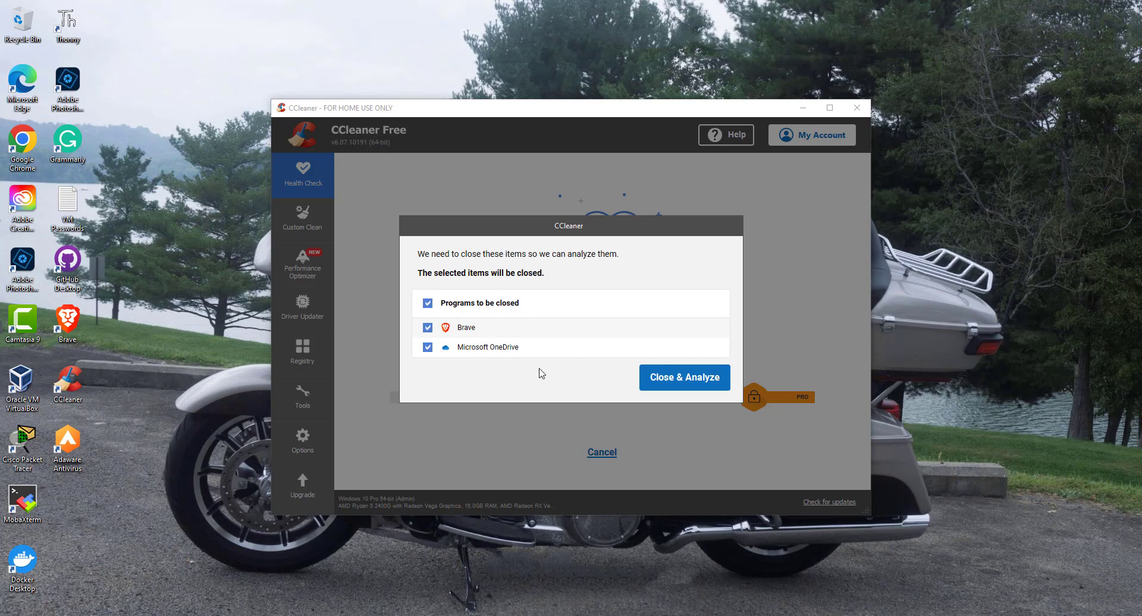
pyautogui.click(656, 379)
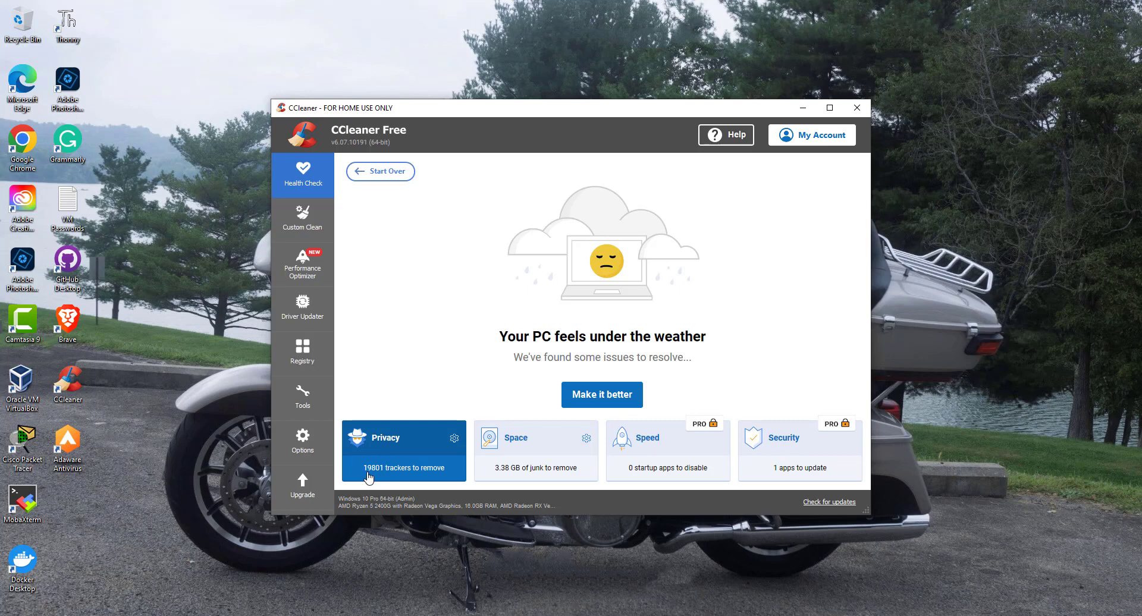
# Review the Privacy items, keep Cookies, History and Temporary Internet Files selected, and return to the Health Check overview
pyautogui.click(399, 455)
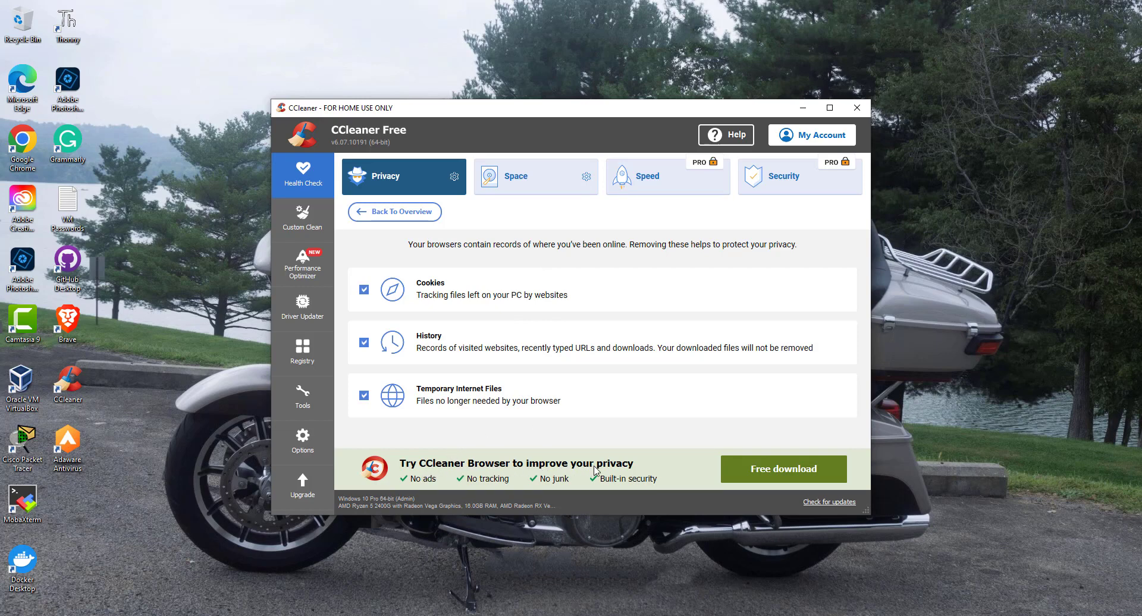
pyautogui.click(712, 417)
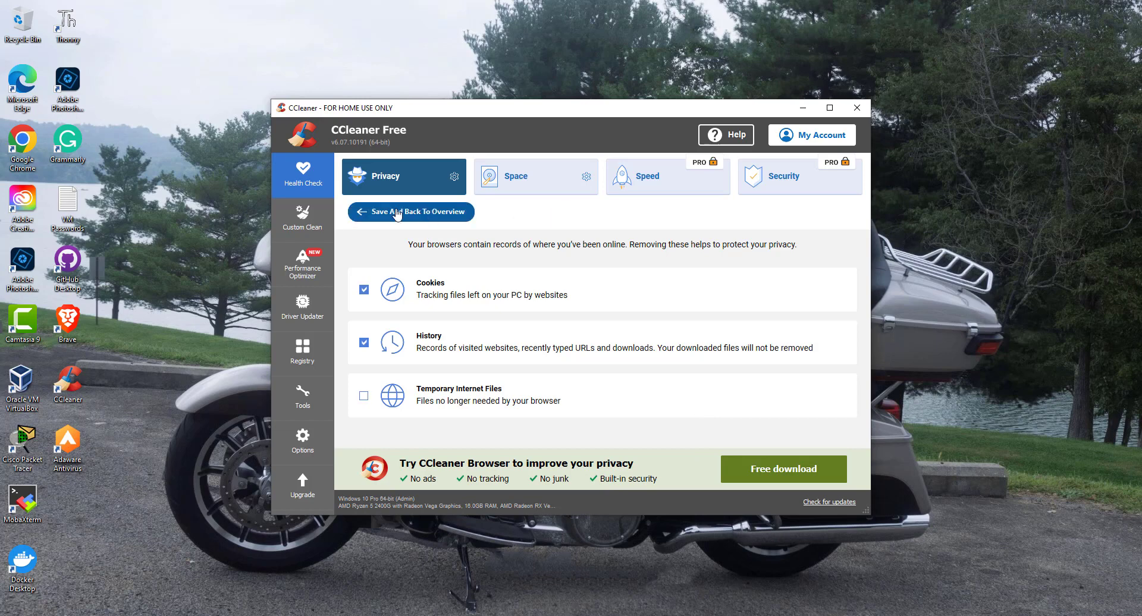
pyautogui.click(364, 397)
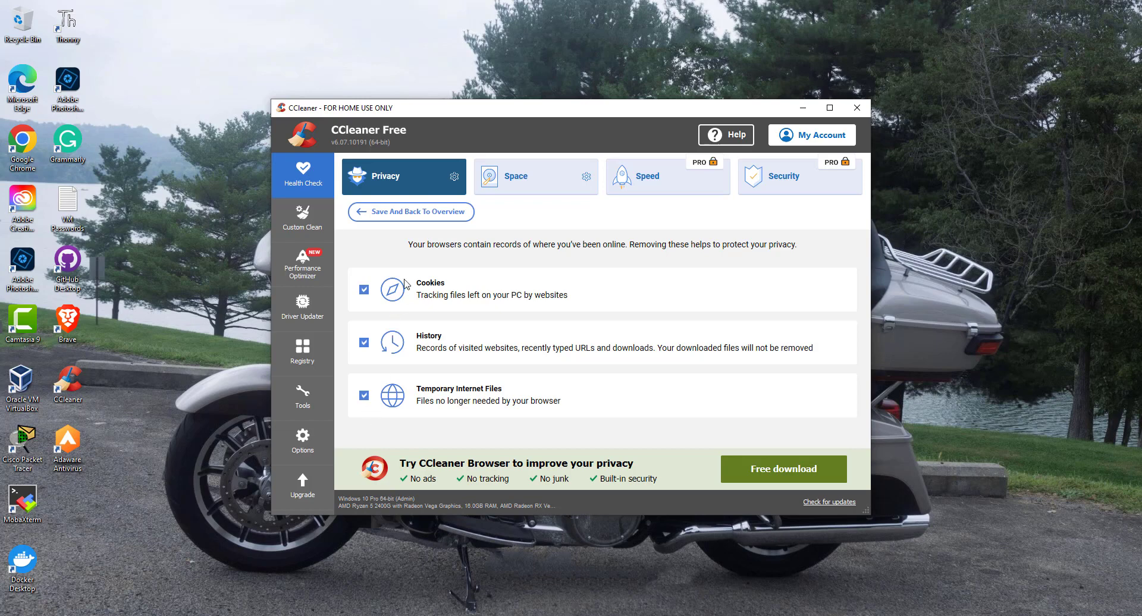
pyautogui.click(417, 212)
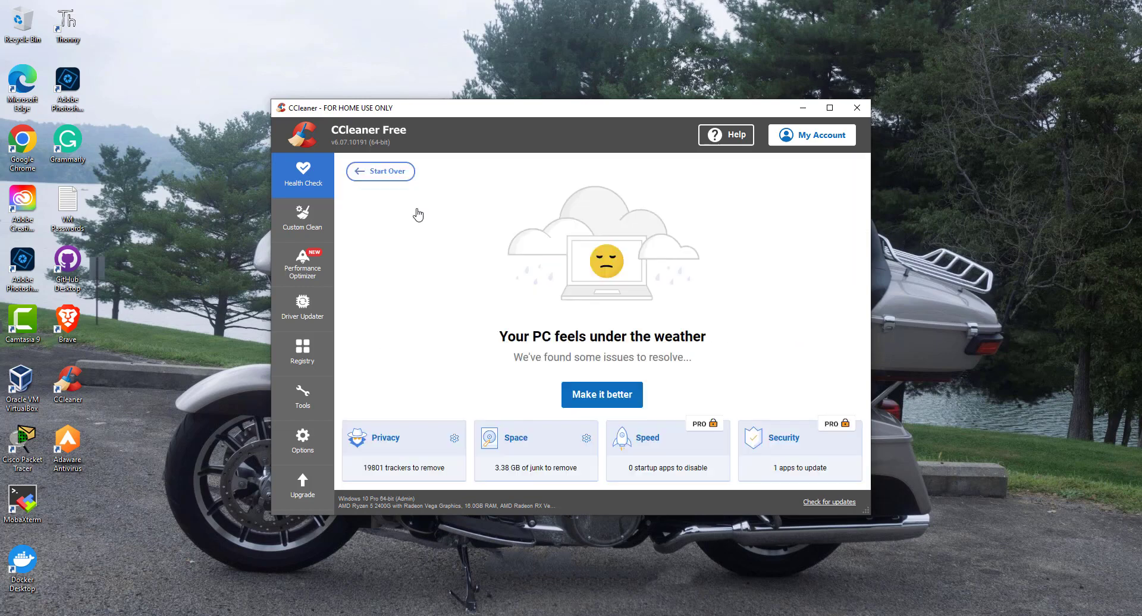
# Check the Space categories with both temporary file types selected, and apply the Health Check fixes
pyautogui.click(525, 436)
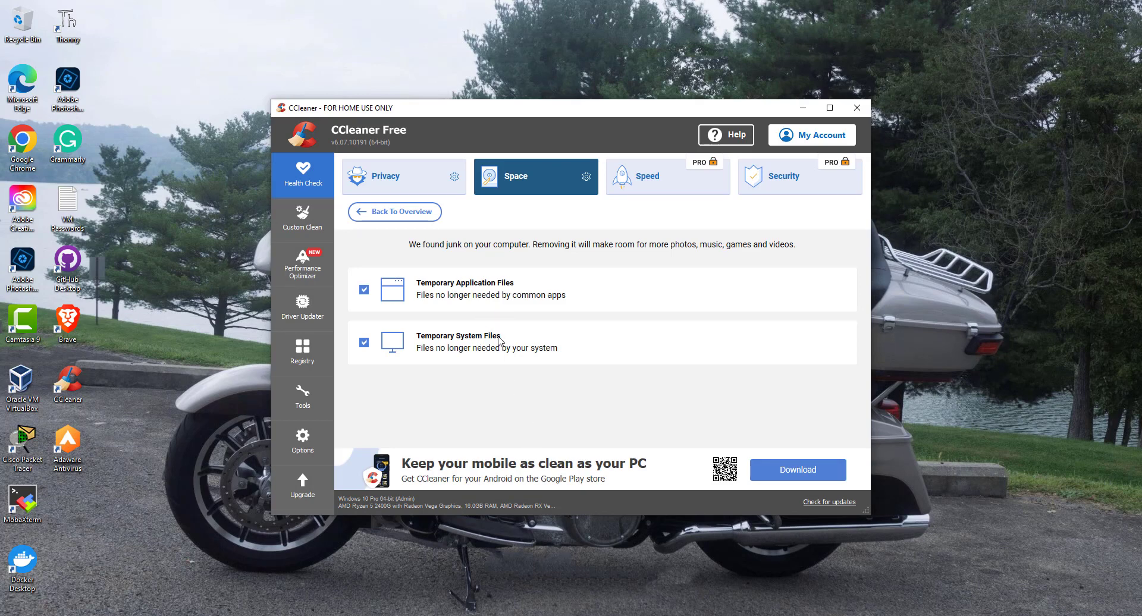
pyautogui.click(410, 211)
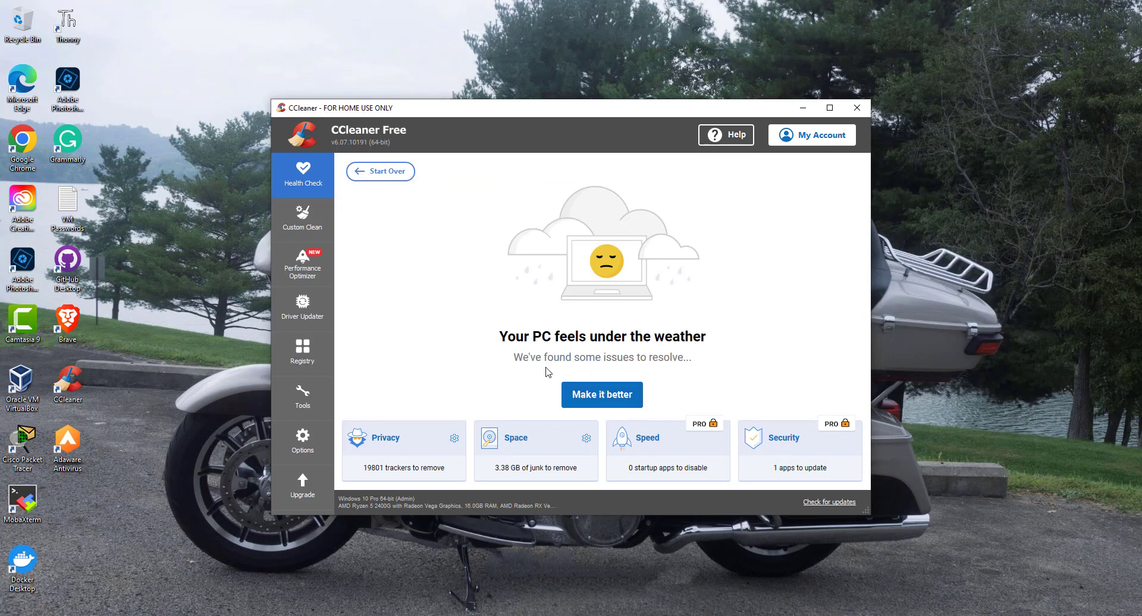
pyautogui.click(613, 395)
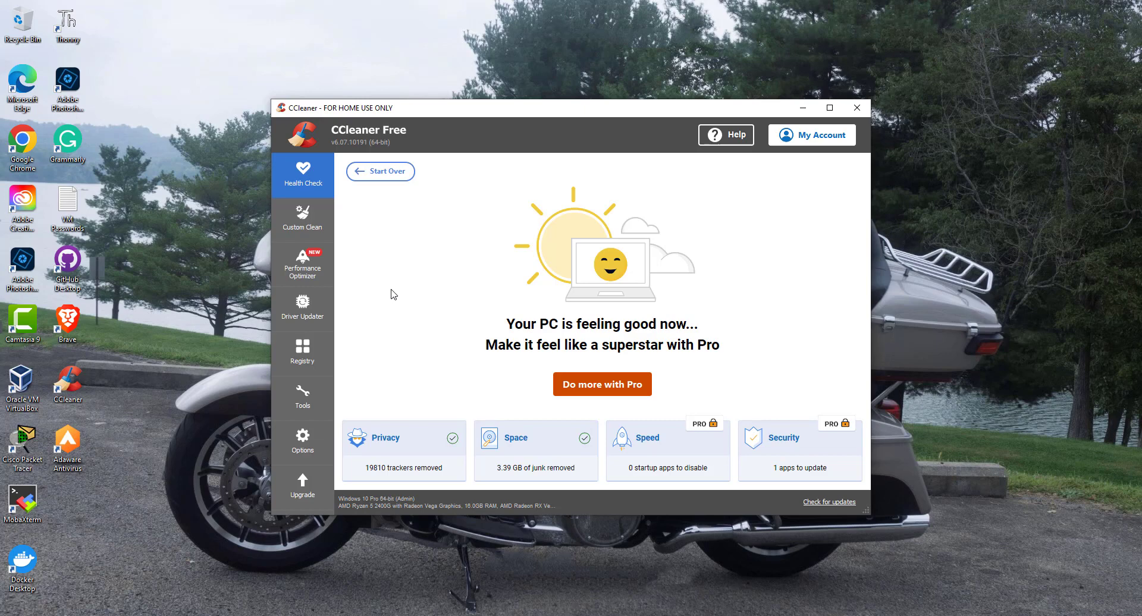
# In Custom Clean, exclude Download History and Recently Typed URLs from the Microsoft Edge cleaning items
pyautogui.click(298, 226)
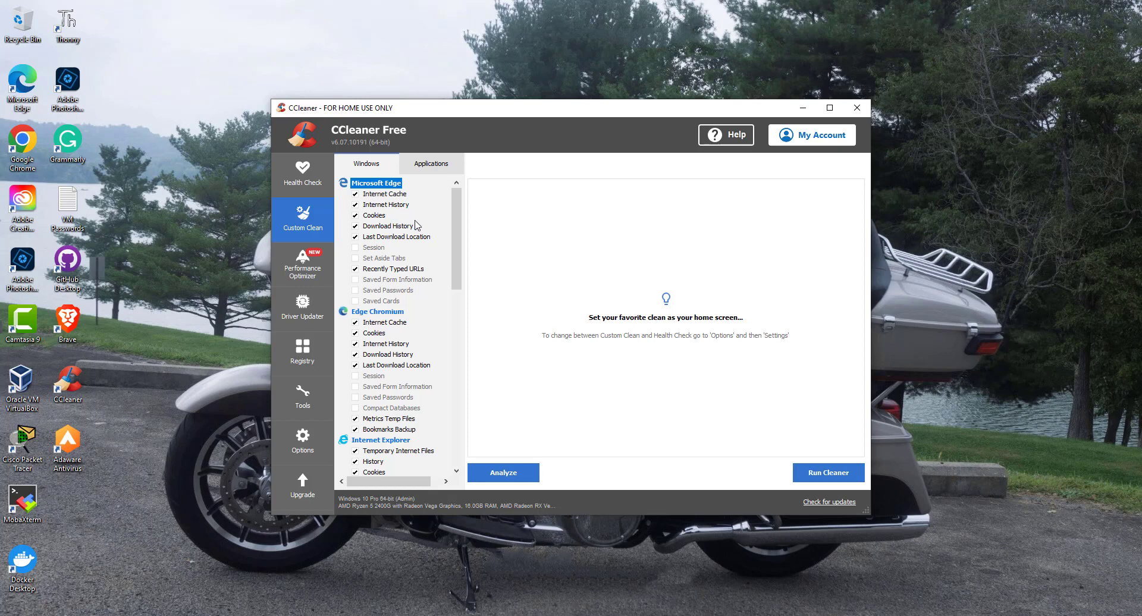
pyautogui.click(355, 226)
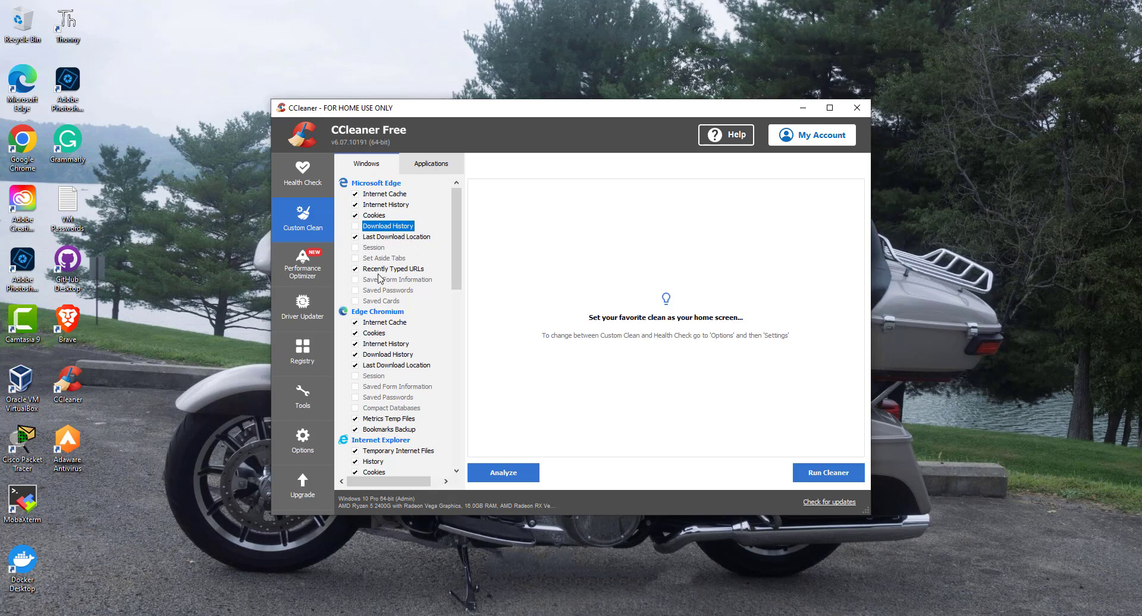
pyautogui.click(355, 268)
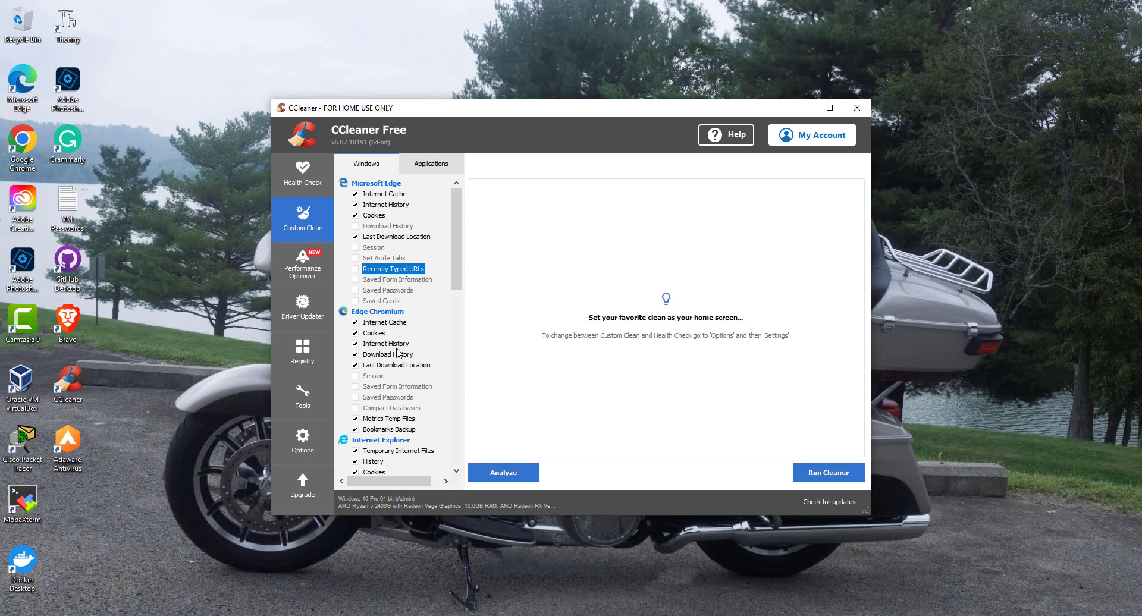
# Exclude Internet Explorer's Temporary Internet Files, History, Cookies, Recently Typed URLs, Index.dat files and Last Download Location from cleaning
pyautogui.scroll(-4, 409, 387)
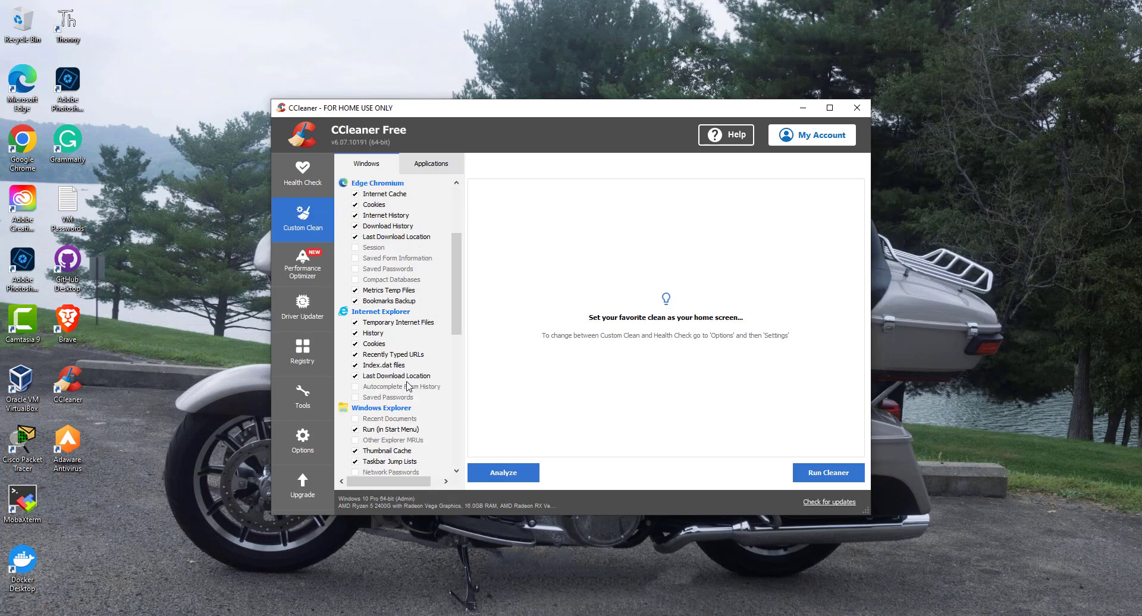
pyautogui.click(355, 322)
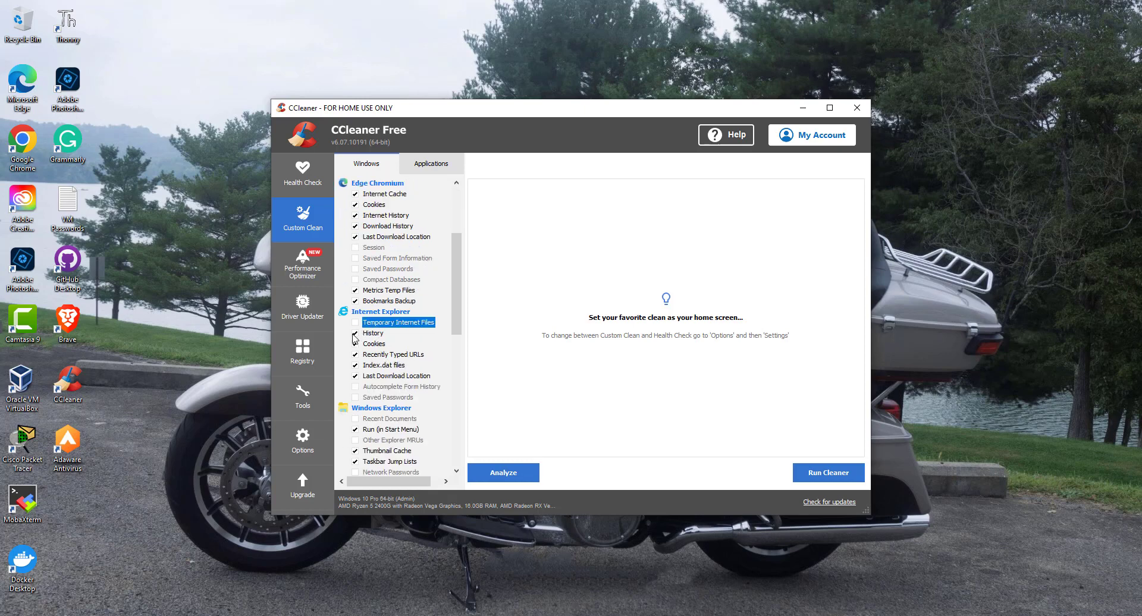
pyautogui.click(355, 333)
pyautogui.click(355, 344)
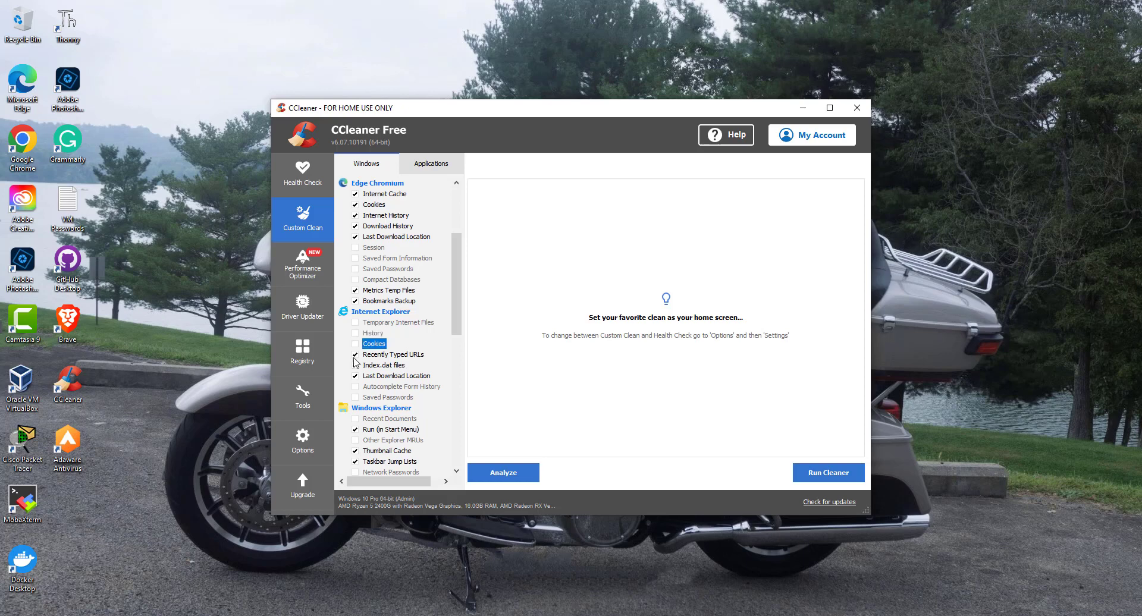
pyautogui.click(355, 354)
pyautogui.click(355, 365)
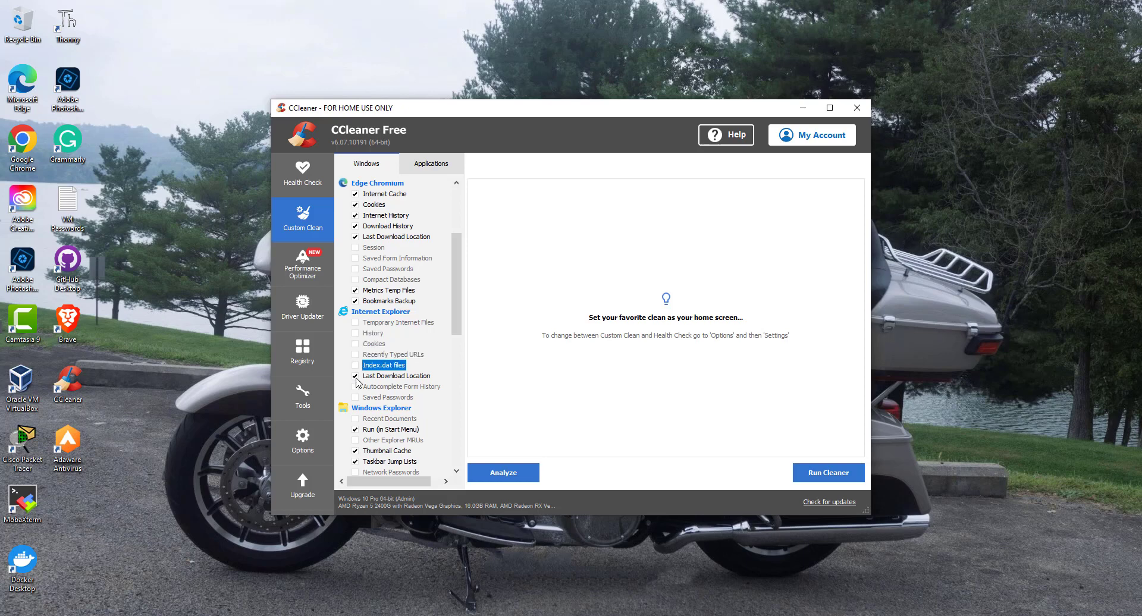
pyautogui.click(355, 375)
# Check the remaining Windows cleaning items, and run the custom clean with deletion of the selected files confirmed
pyautogui.scroll(-3, 431, 372)
pyautogui.scroll(-1, 431, 372)
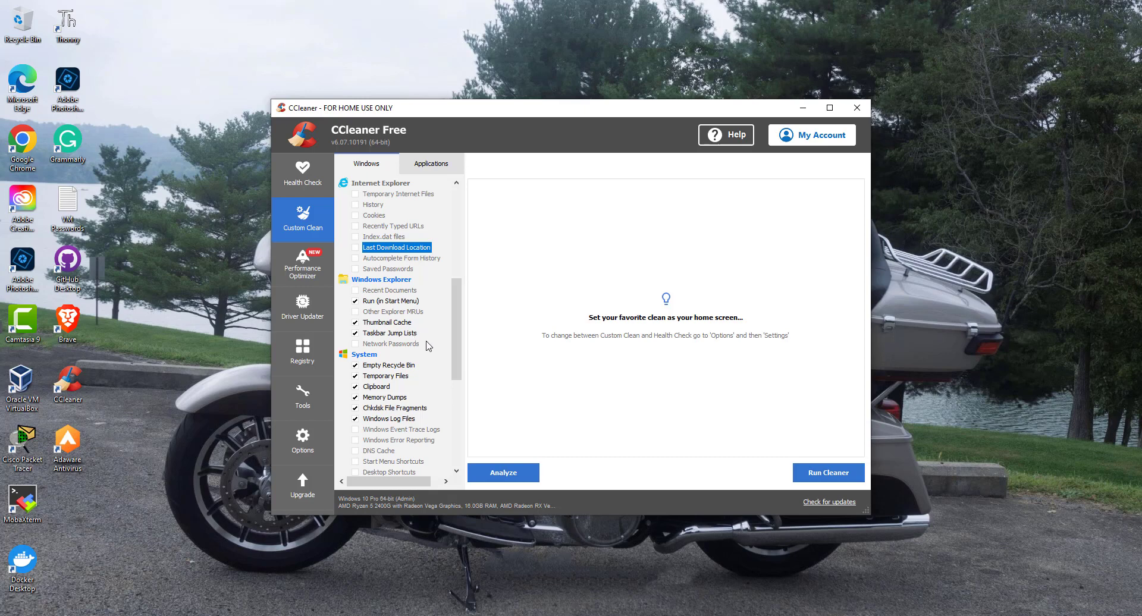
pyautogui.scroll(-1, 436, 349)
pyautogui.scroll(-2, 436, 349)
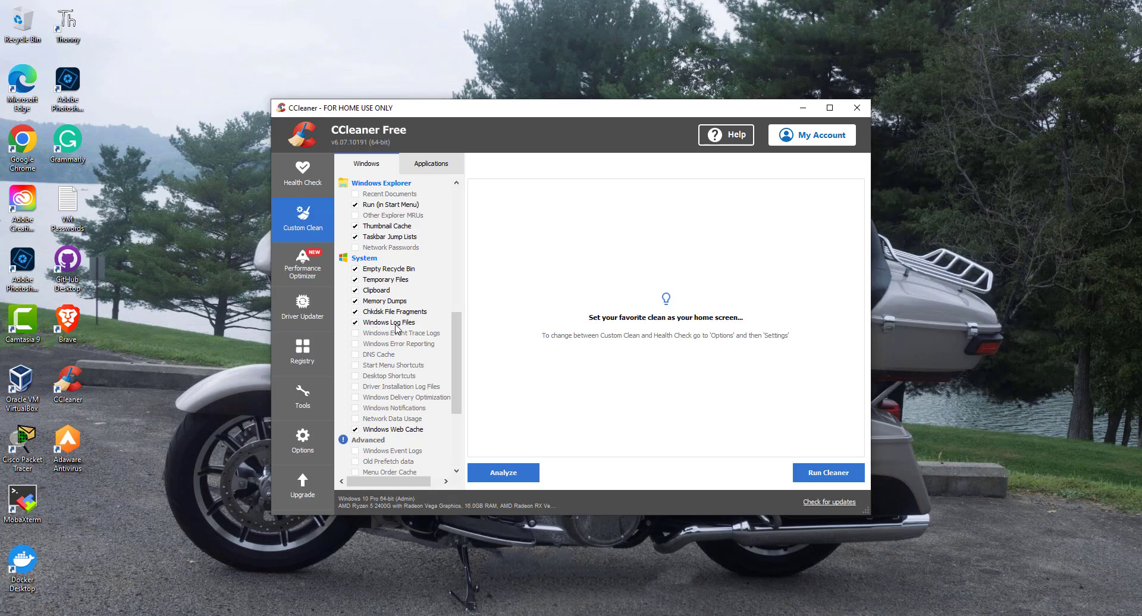
pyautogui.scroll(-3, 396, 328)
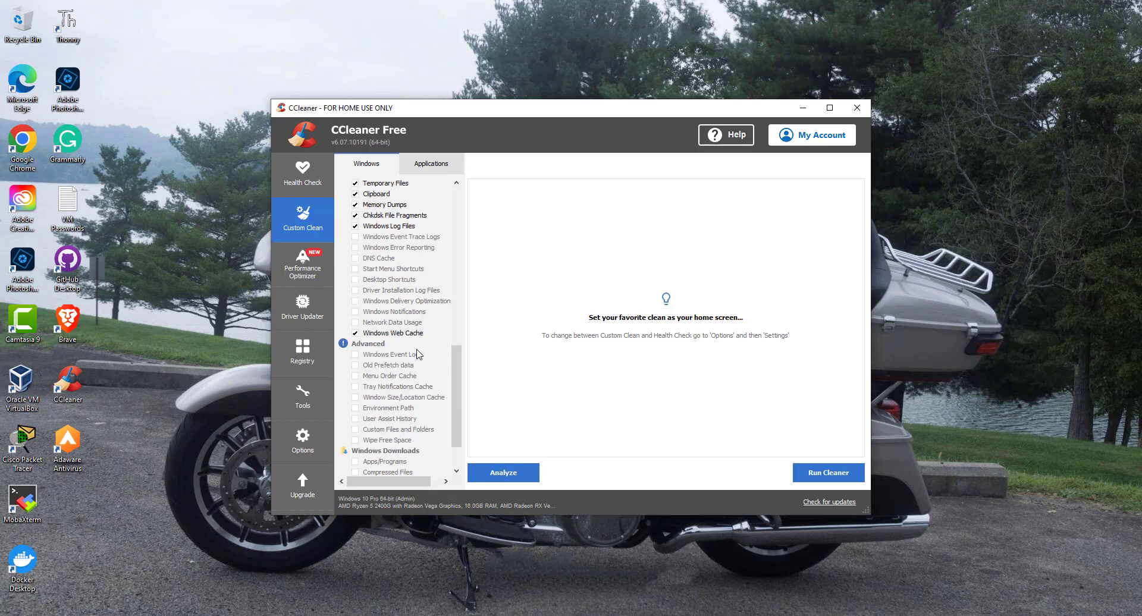
pyautogui.scroll(-1, 419, 355)
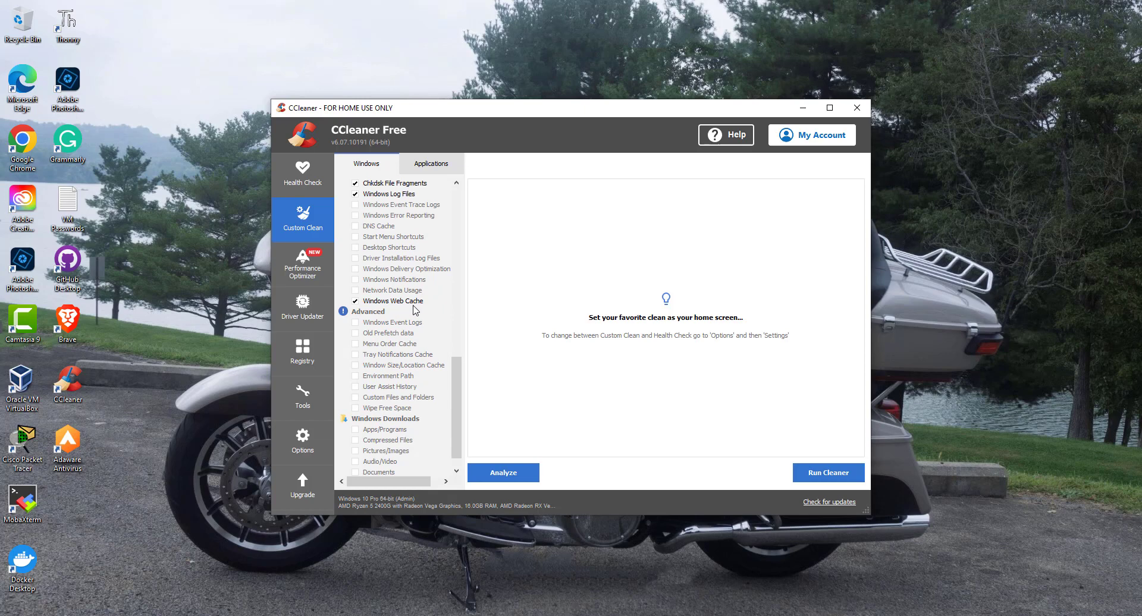
pyautogui.scroll(-1, 415, 310)
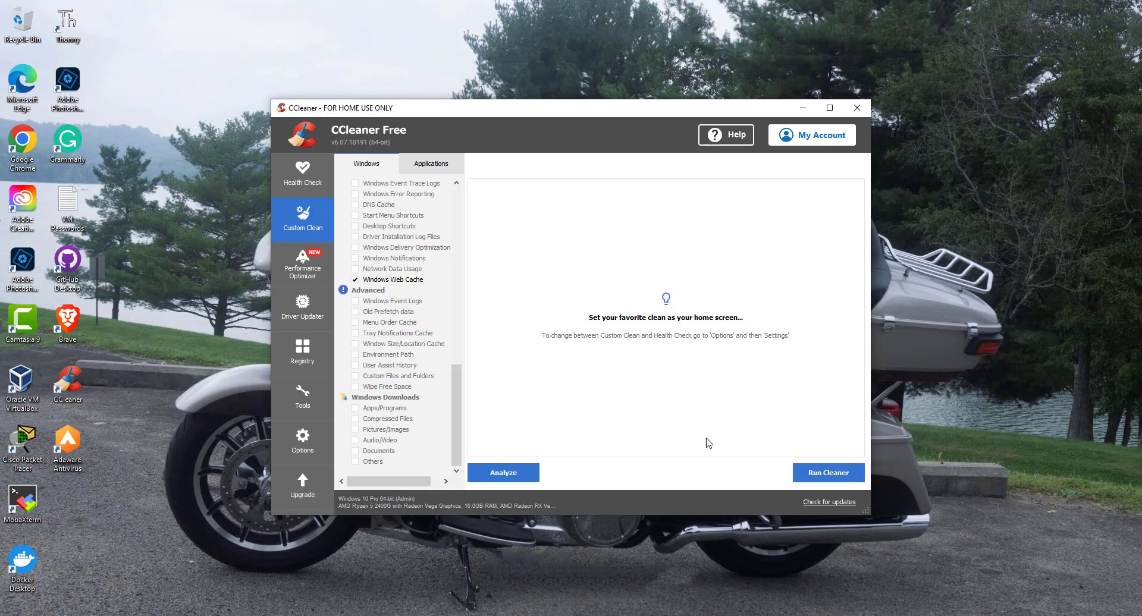
pyautogui.click(839, 478)
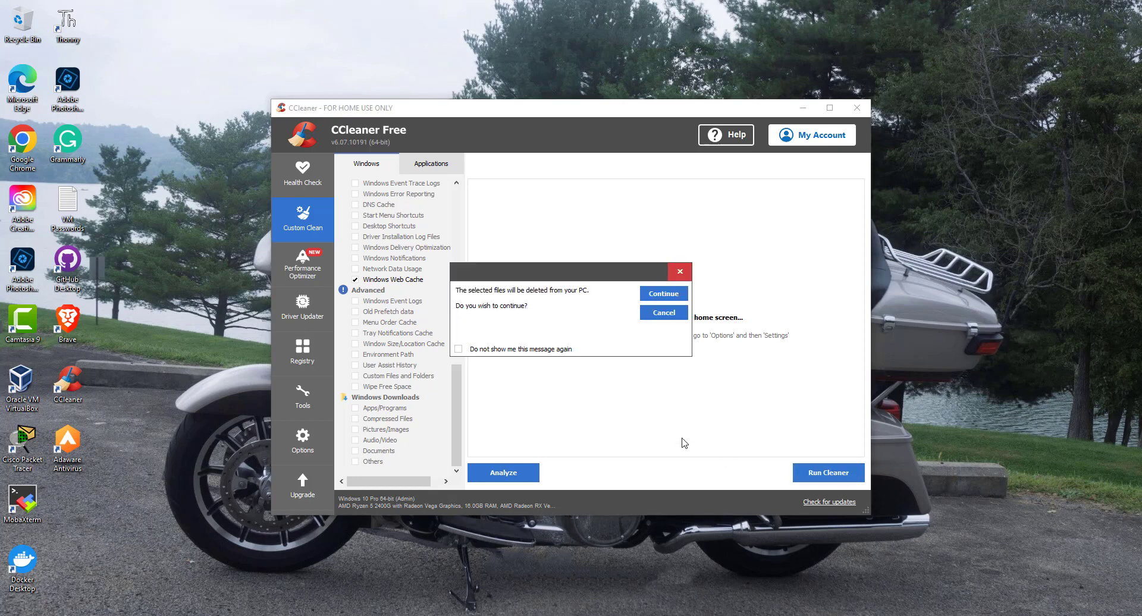
pyautogui.click(663, 294)
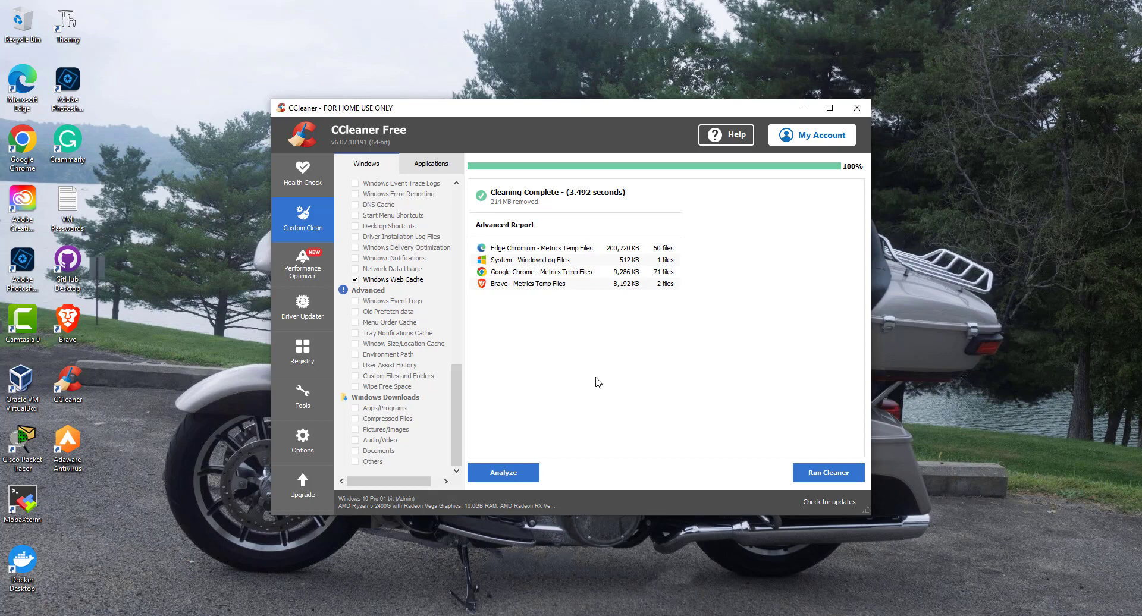
# View the Applications cleaning items in Custom Clean and the welcome pages of Performance Optimizer and Driver Updater
pyautogui.click(304, 265)
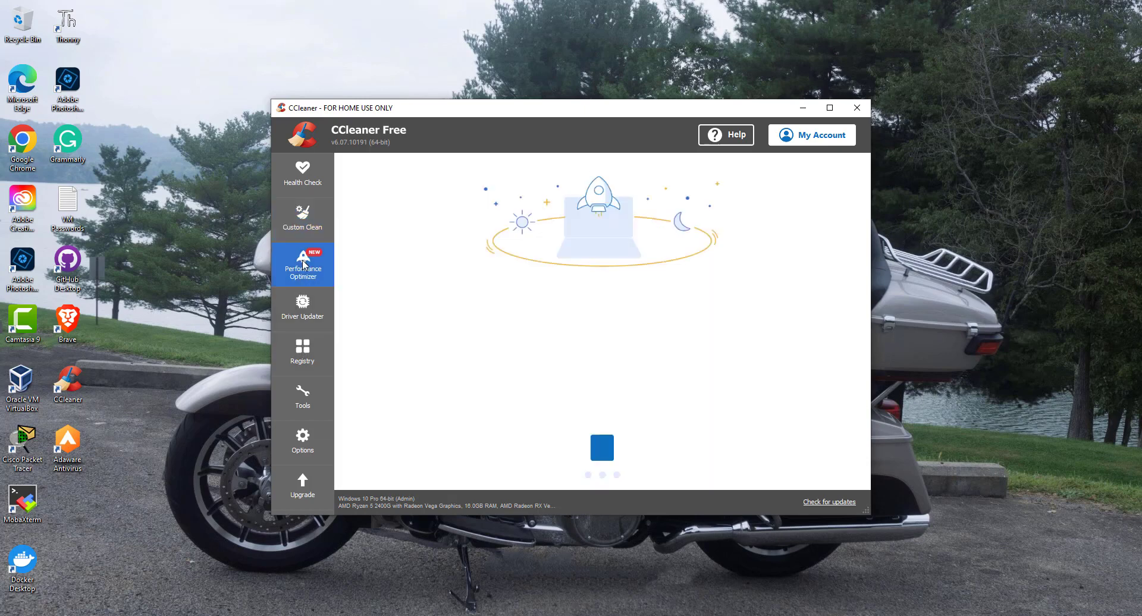
pyautogui.click(308, 230)
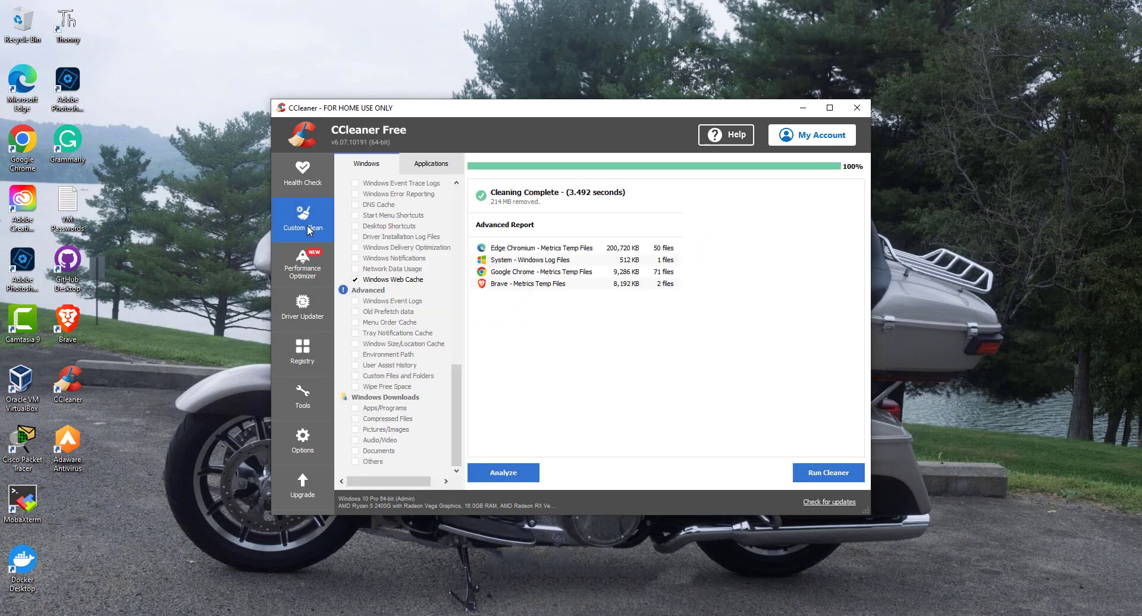
pyautogui.click(431, 166)
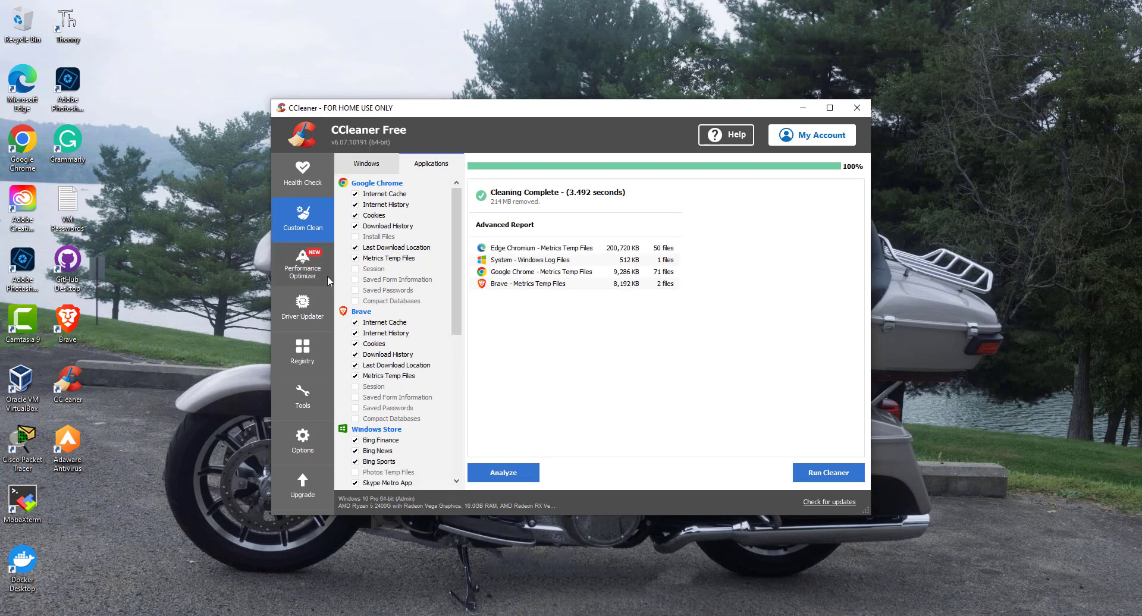
pyautogui.click(303, 270)
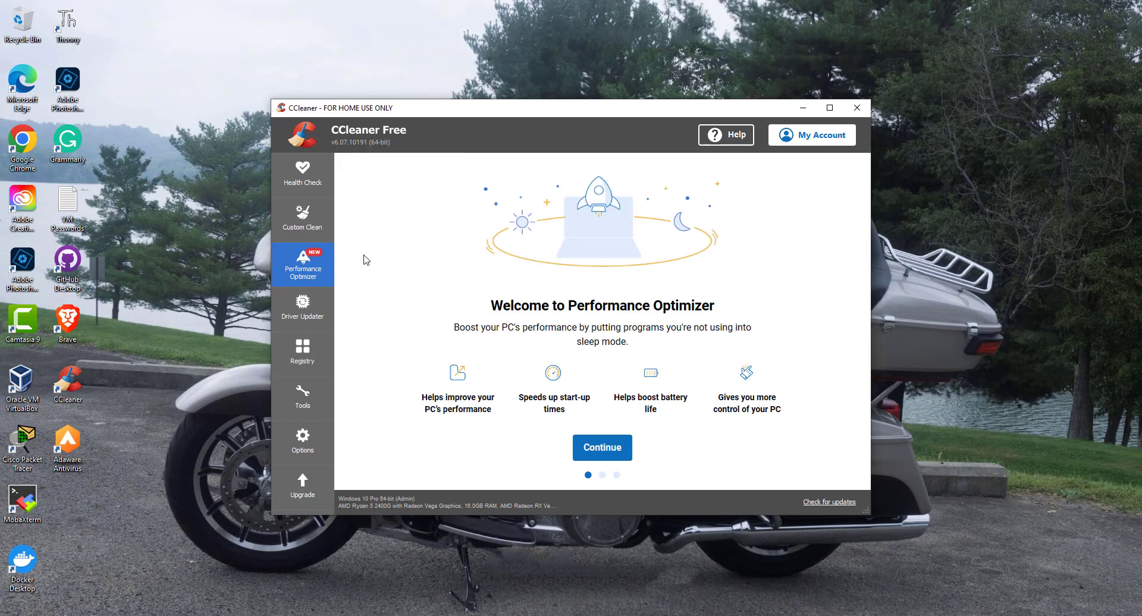
pyautogui.click(305, 312)
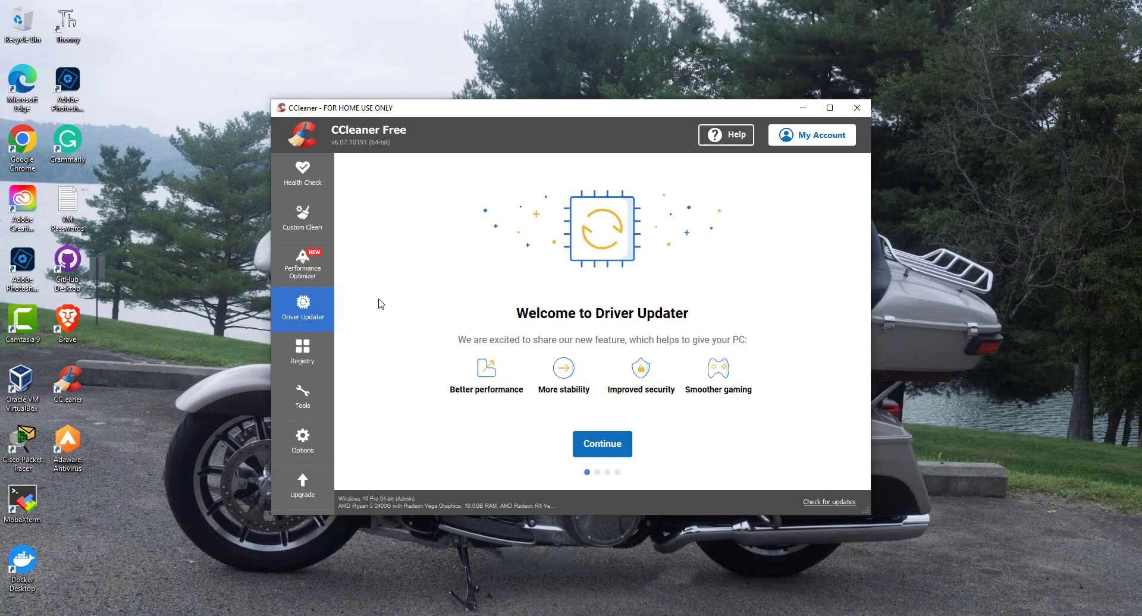
# Scan the registry for issues with all Registry Cleaner categories selected, and look through the listed problems
pyautogui.click(307, 361)
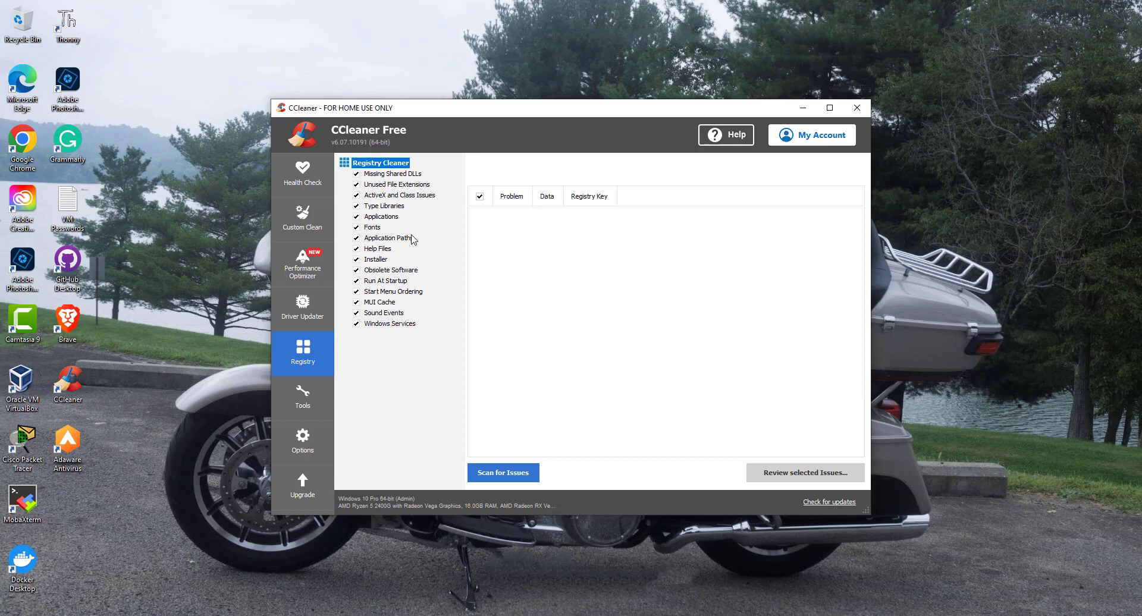
pyautogui.click(490, 476)
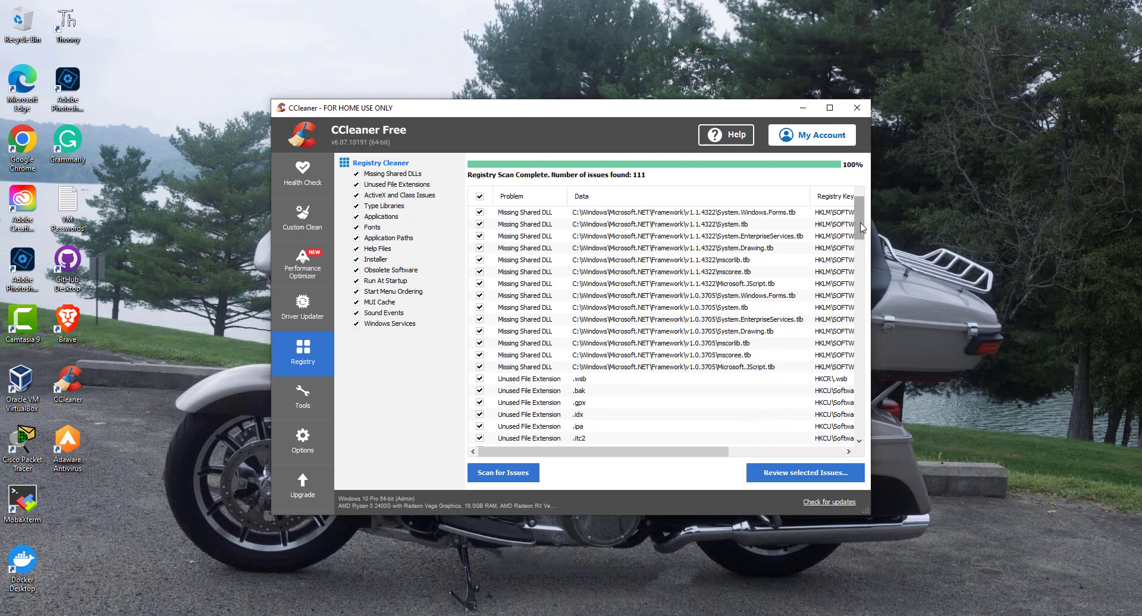
pyautogui.moveTo(861, 227); pyautogui.dragTo(861, 415)
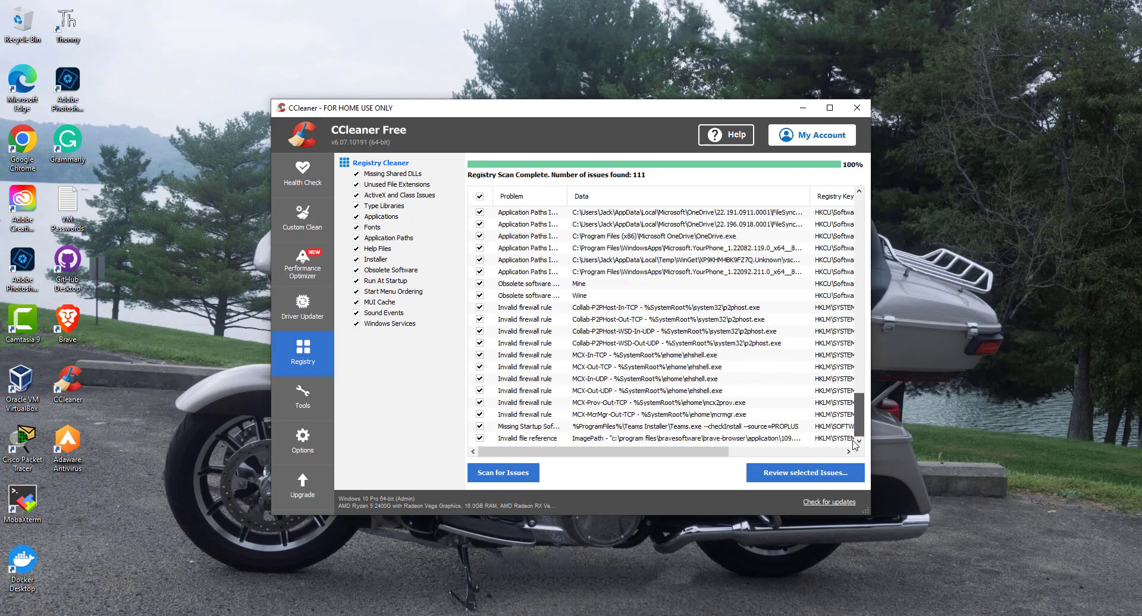
# Back up the registry as a .reg file in Documents and fix all selected registry issues
pyautogui.click(809, 479)
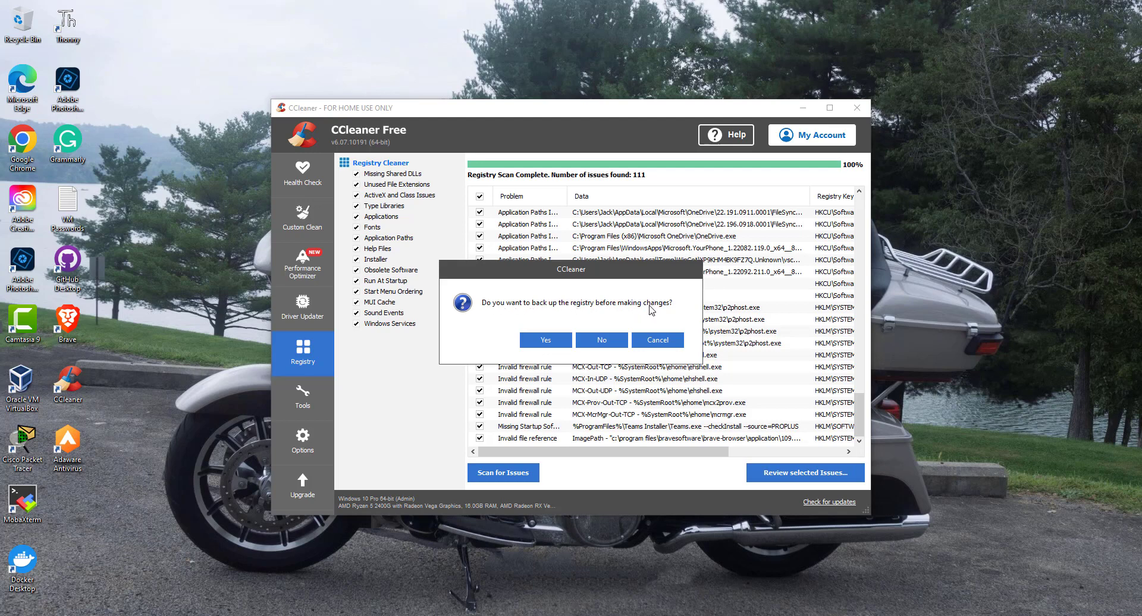
pyautogui.click(545, 340)
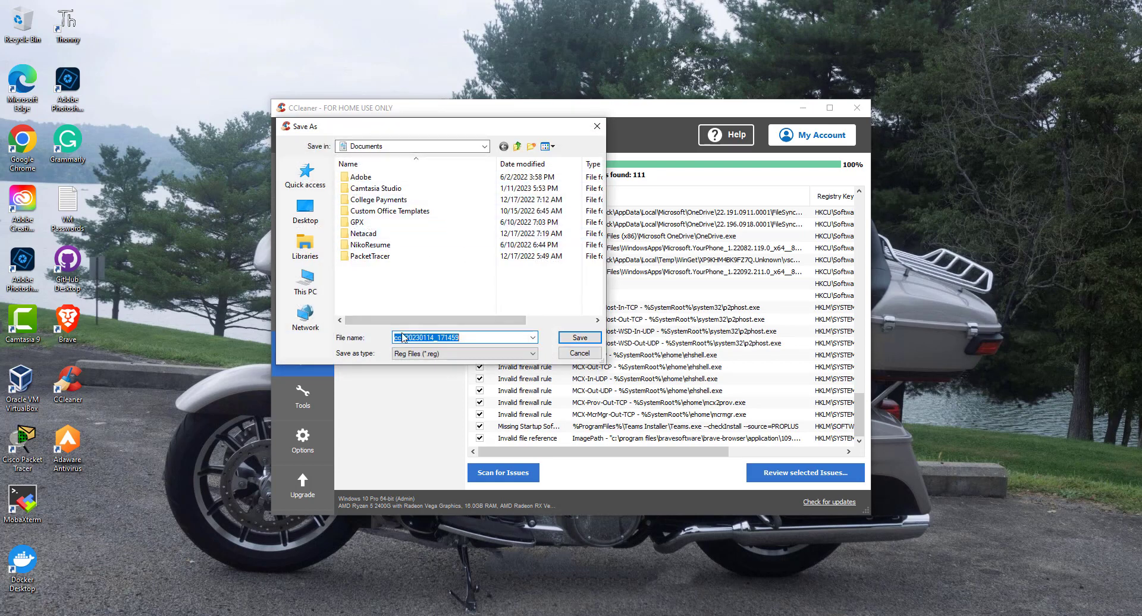
pyautogui.click(581, 337)
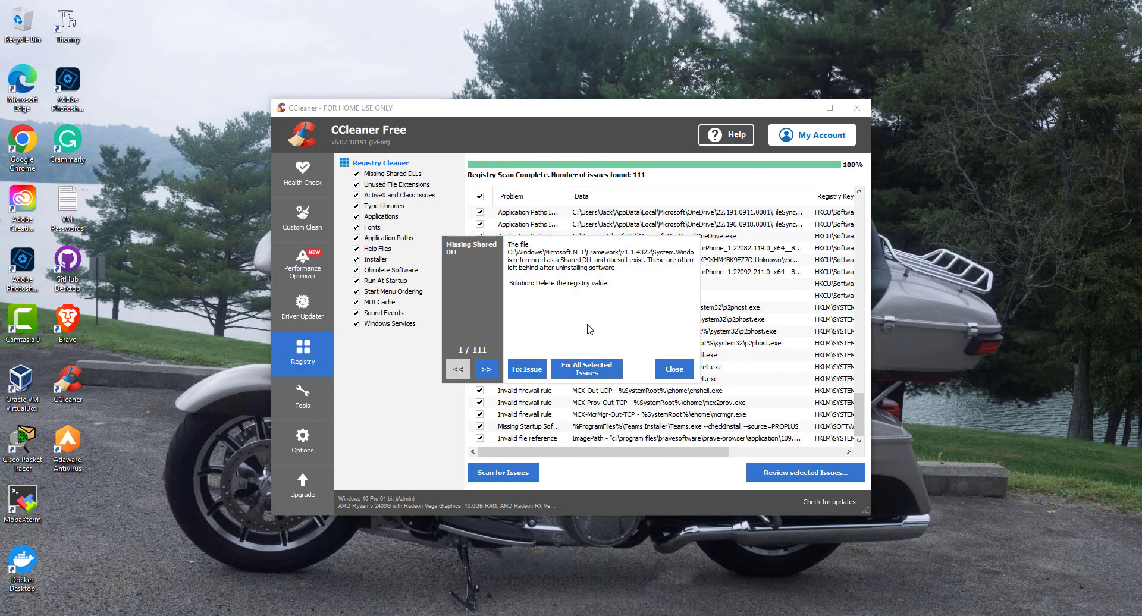
pyautogui.click(584, 367)
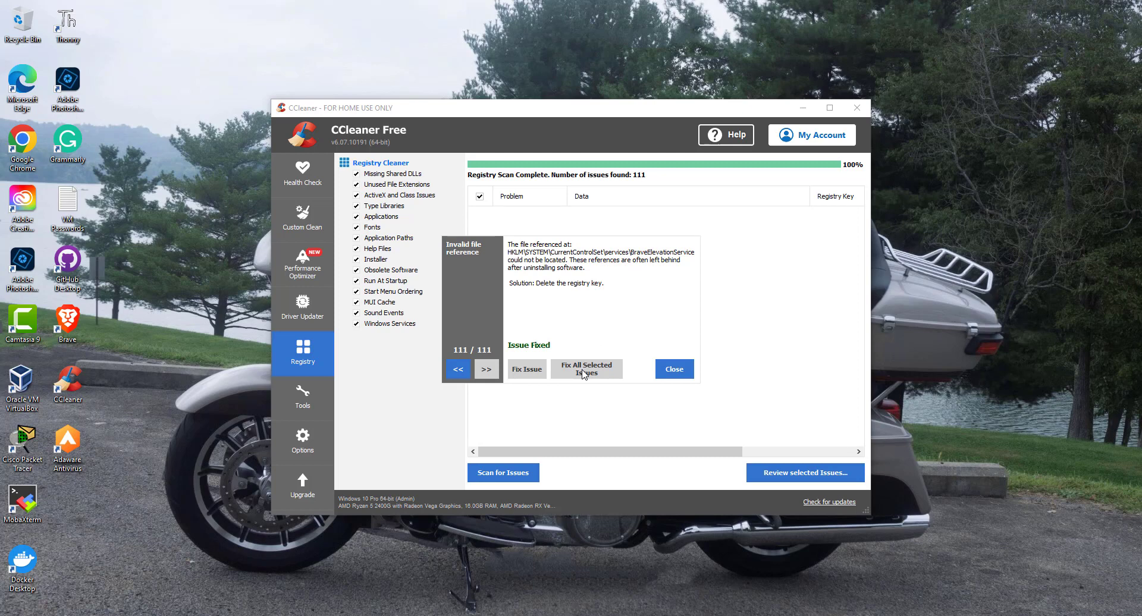
# Close the completed registry fix dialog and scan the registry for issues again with all categories selected
pyautogui.click(675, 369)
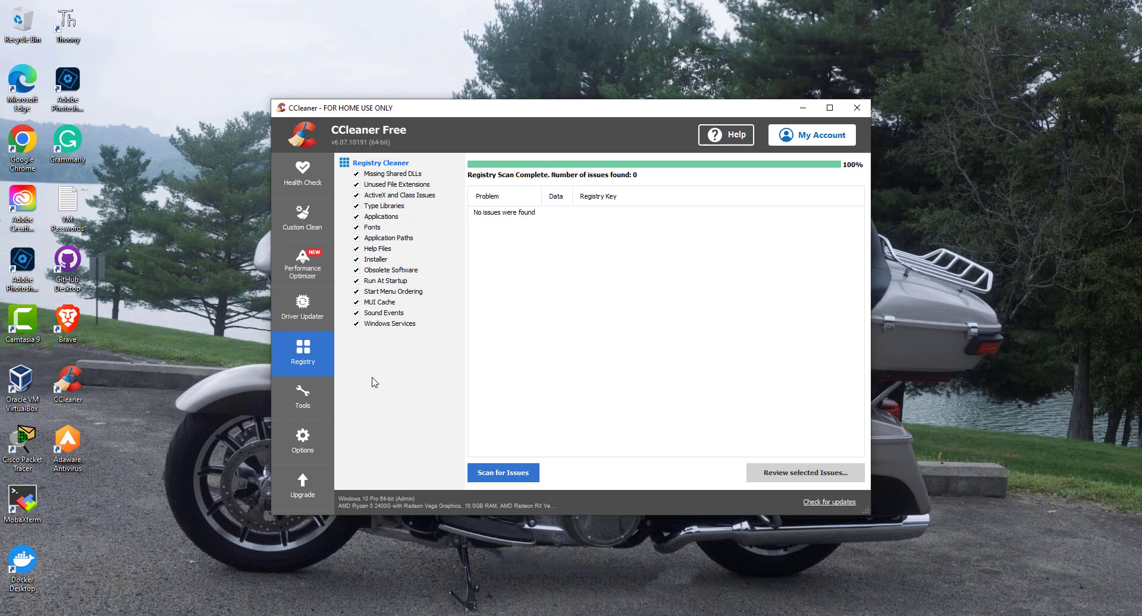
# View the list of installed programs in Tools and the license key activation page in Options
pyautogui.click(305, 396)
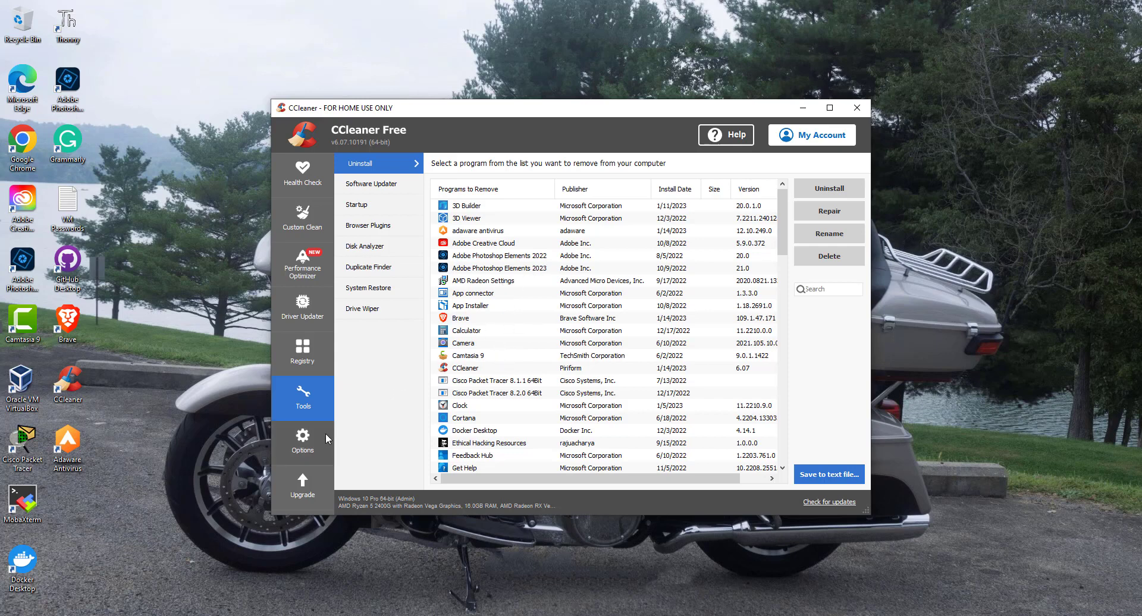
pyautogui.click(304, 443)
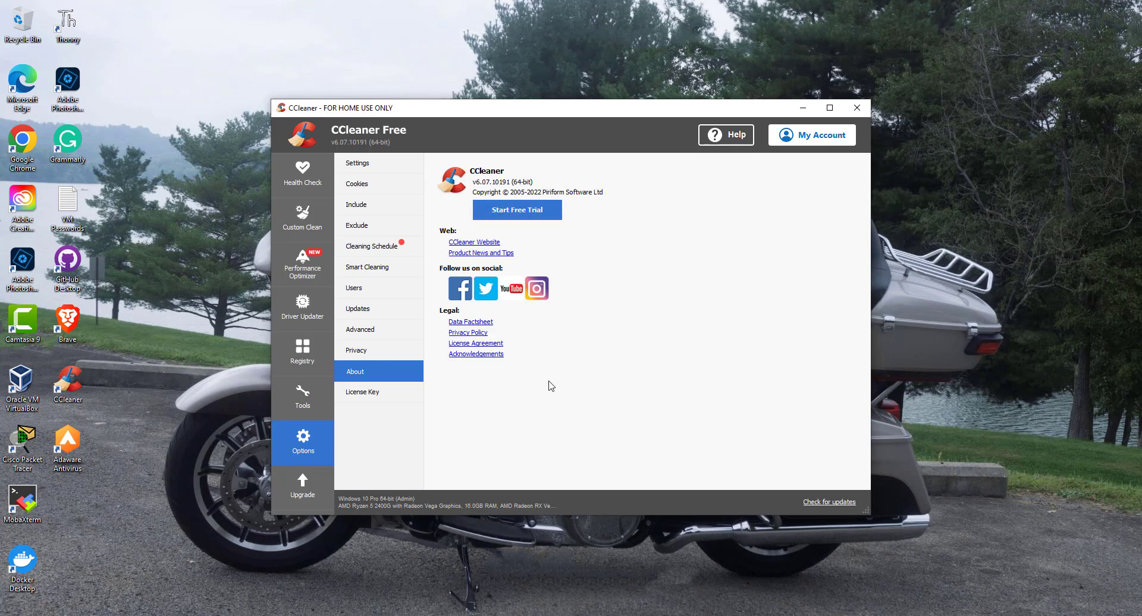
pyautogui.click(362, 394)
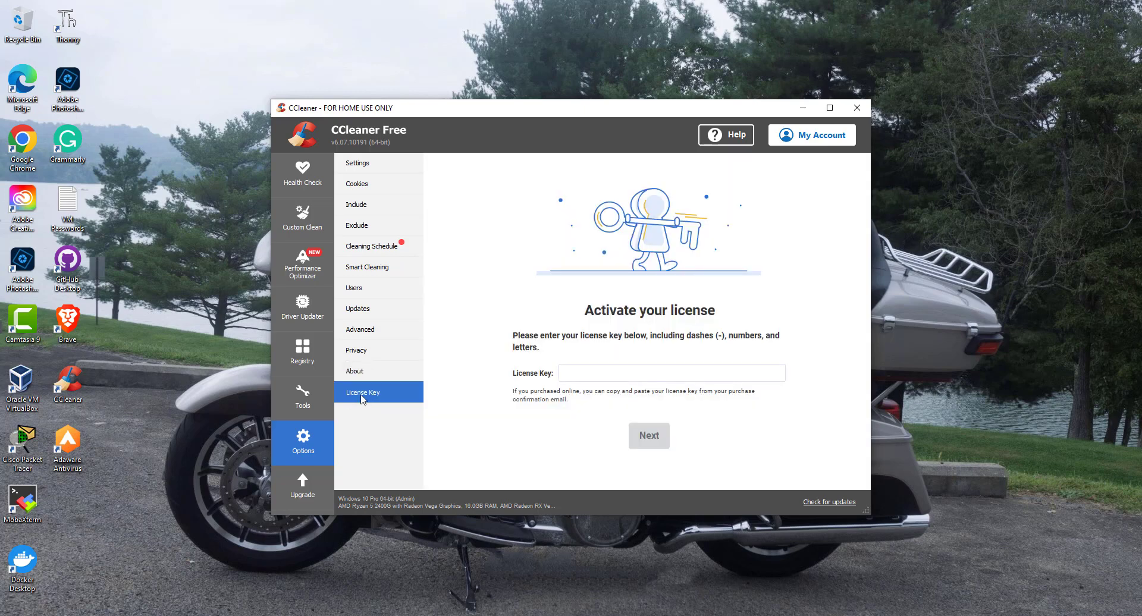
pyautogui.click(601, 376)
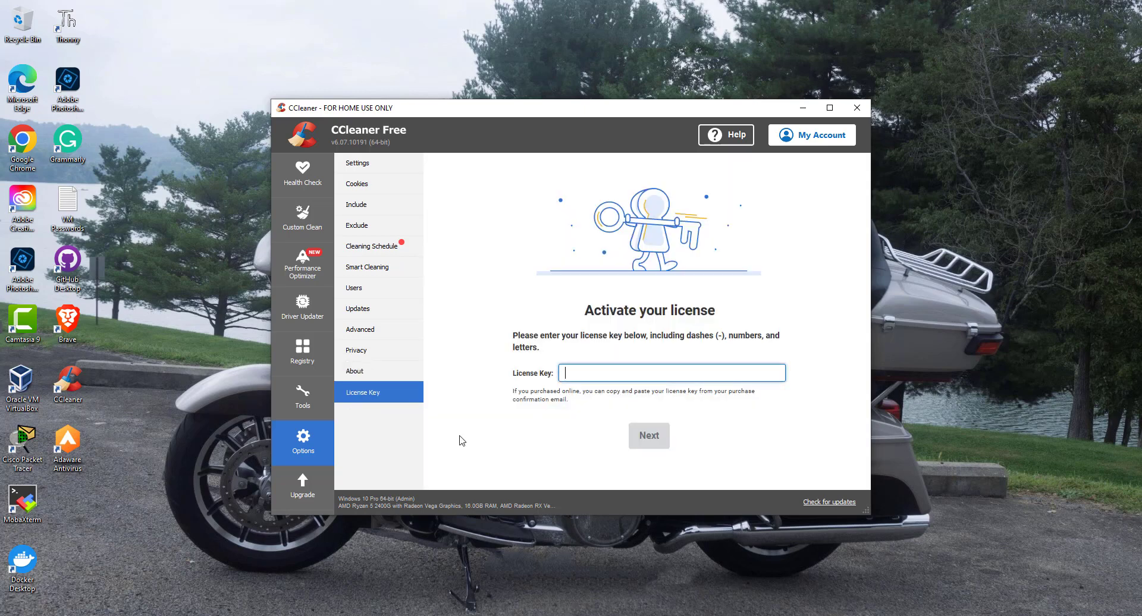
# View the CCleaner upgrade plans and return to the Health Check results
pyautogui.click(303, 492)
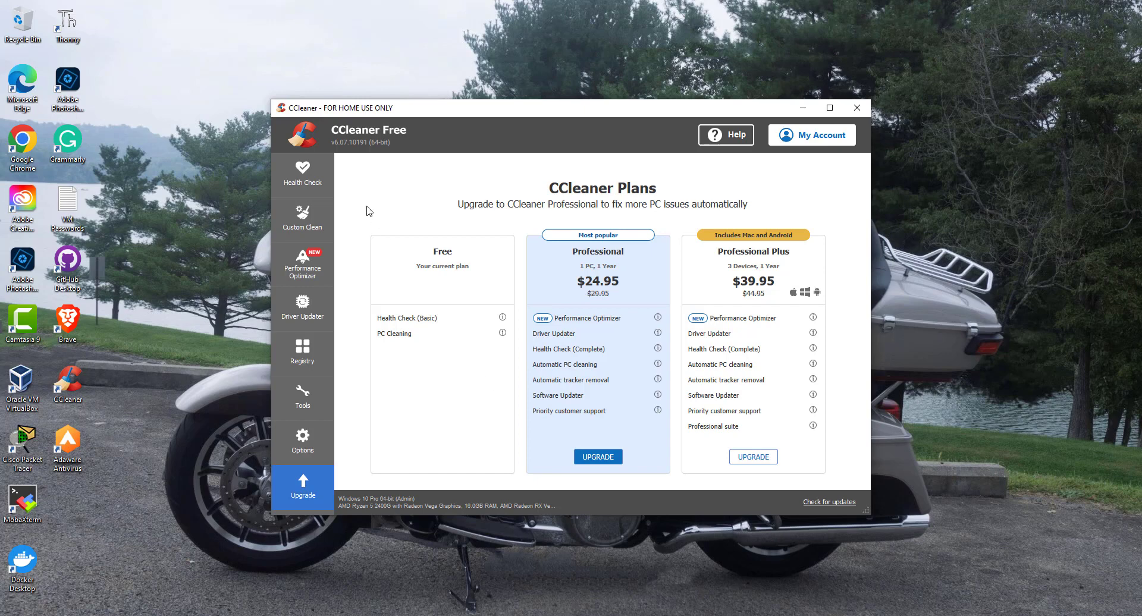
pyautogui.click(304, 174)
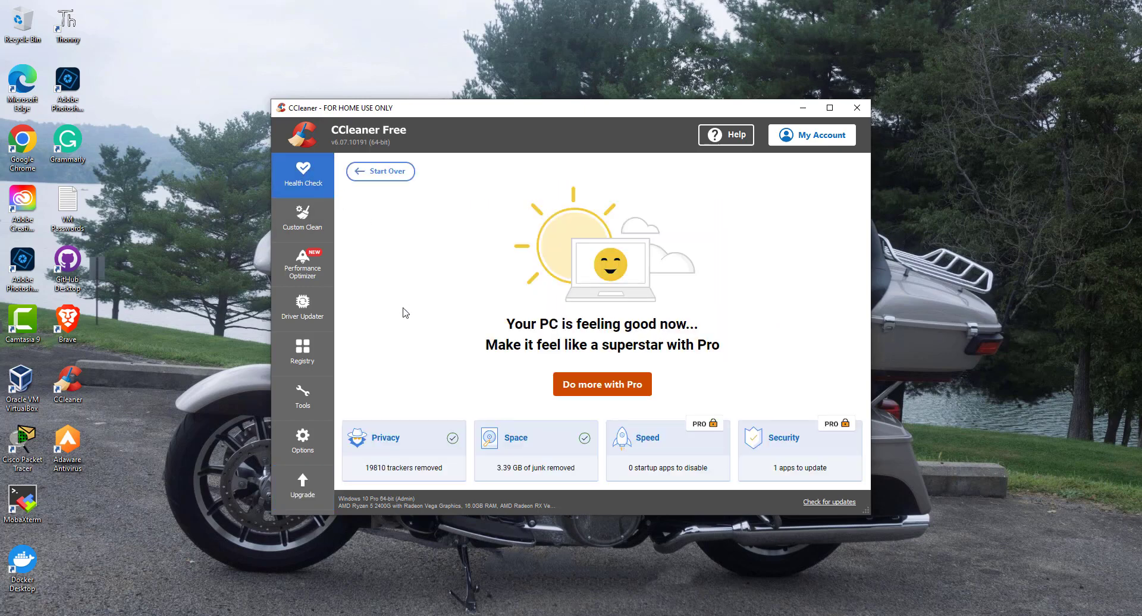